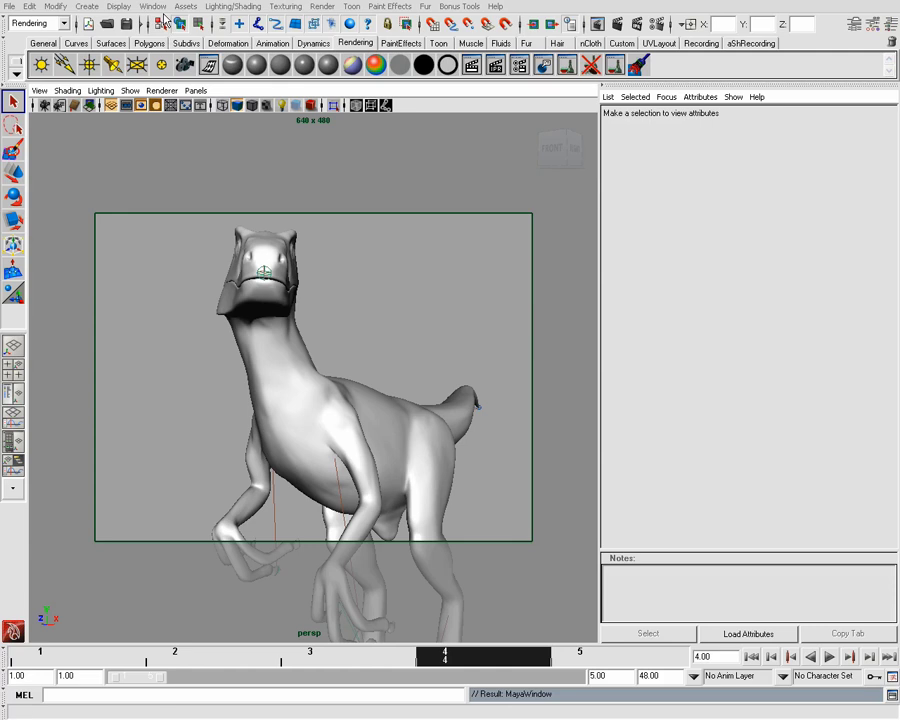
Step: Open the Render View and move its window aside to look at the dinosaur render
click(153, 6)
mouse_move(185, 38)
click(300, 42)
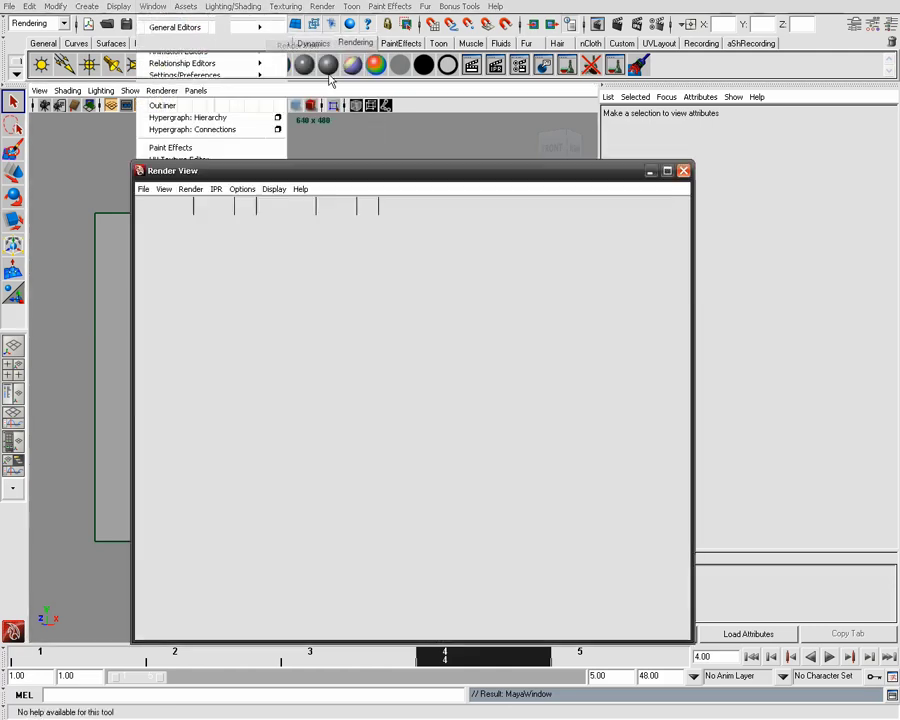
drag(349, 175, 412, 154)
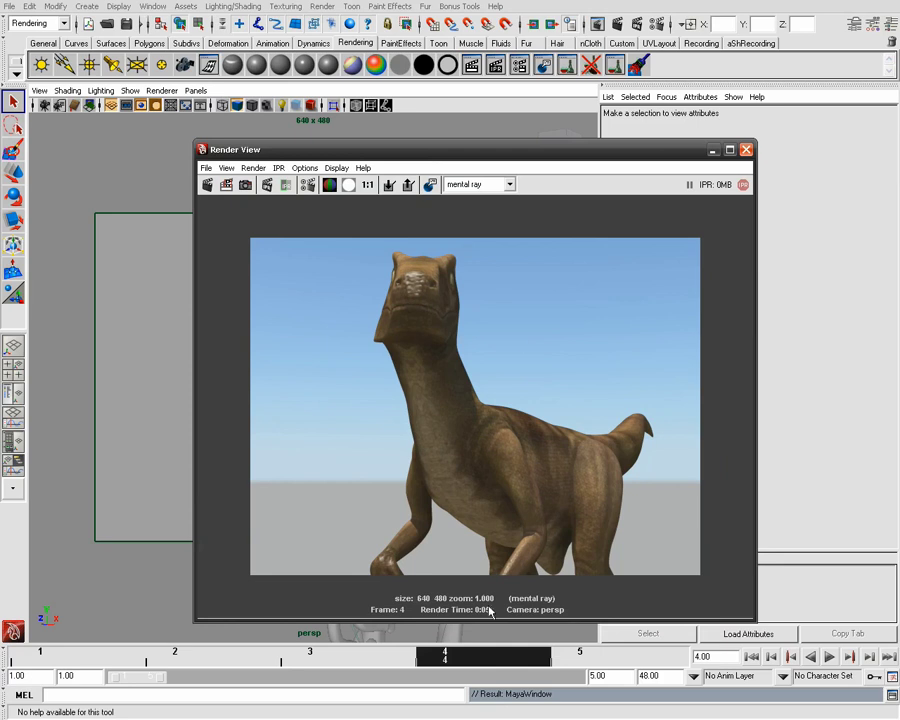
drag(396, 152, 271, 139)
Step: Set Motion Blur to Full in the mental ray quality settings of the Render Settings
click(657, 23)
drag(636, 144, 565, 89)
click(501, 167)
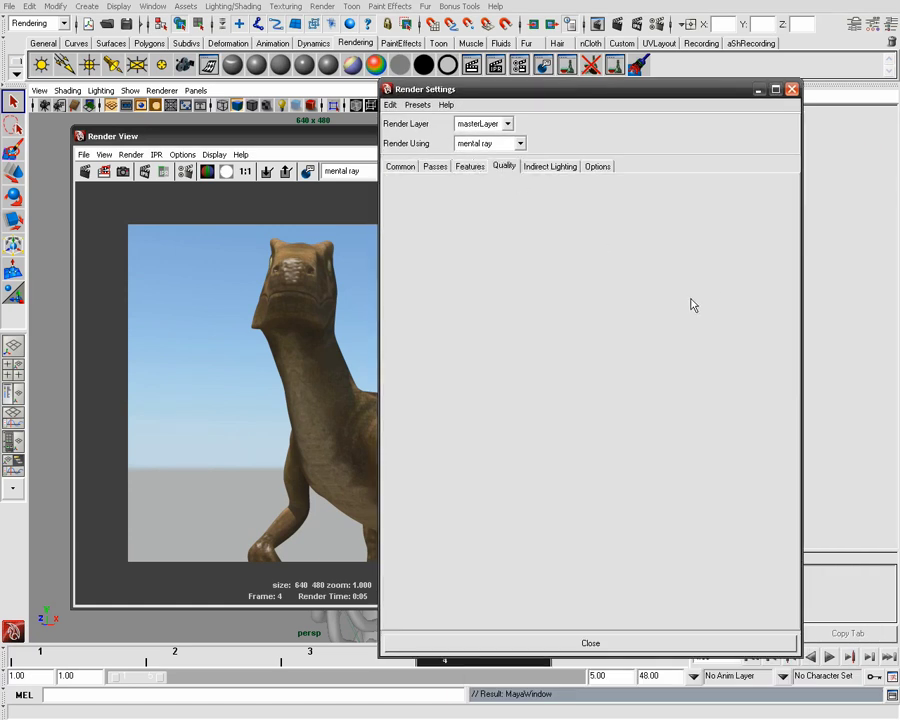
scroll(790, 472, down, 1)
click(555, 437)
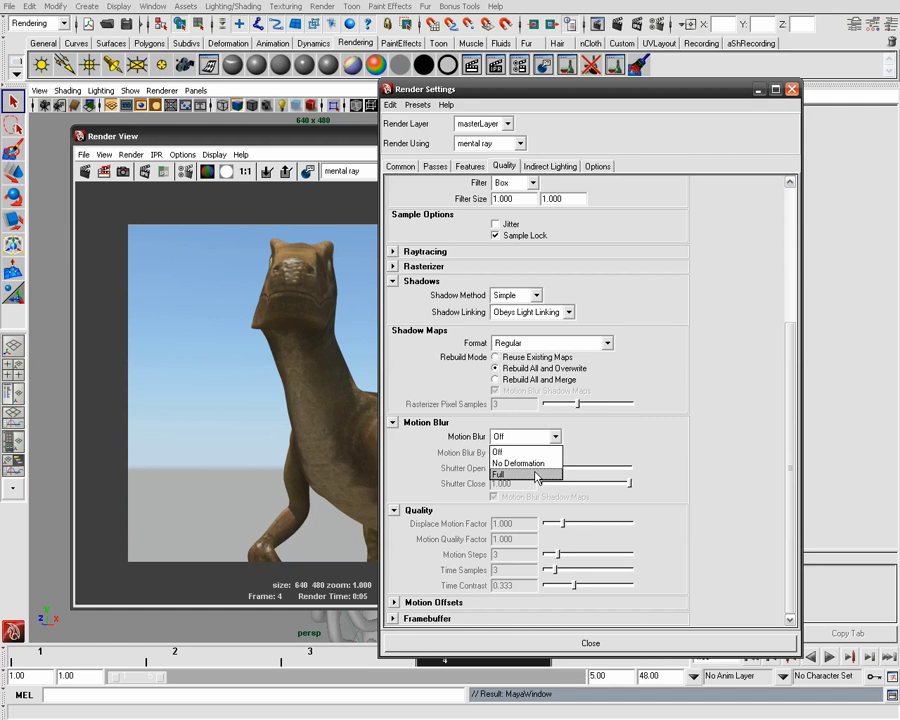
click(537, 475)
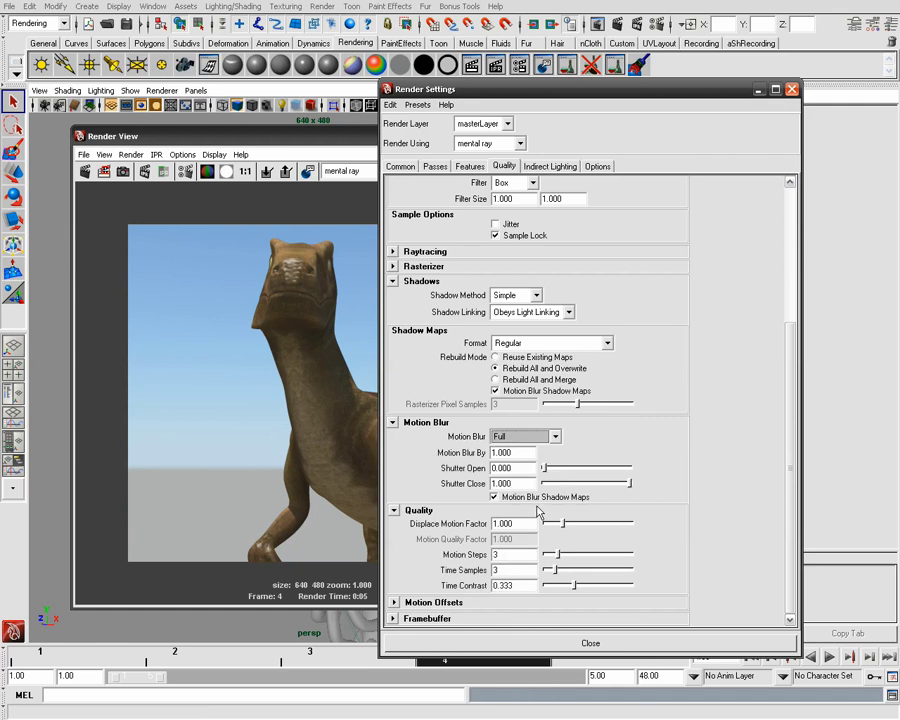
Step: Try 6 Time Samples for the motion blur quality, and set the value back to 3
click(509, 553)
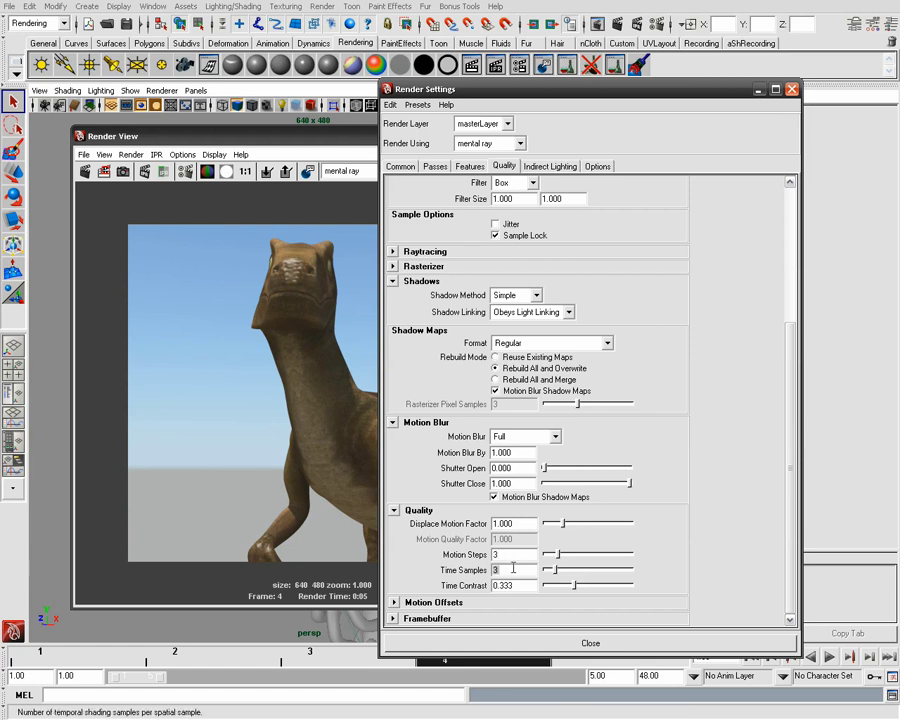
text(6)
key(Return)
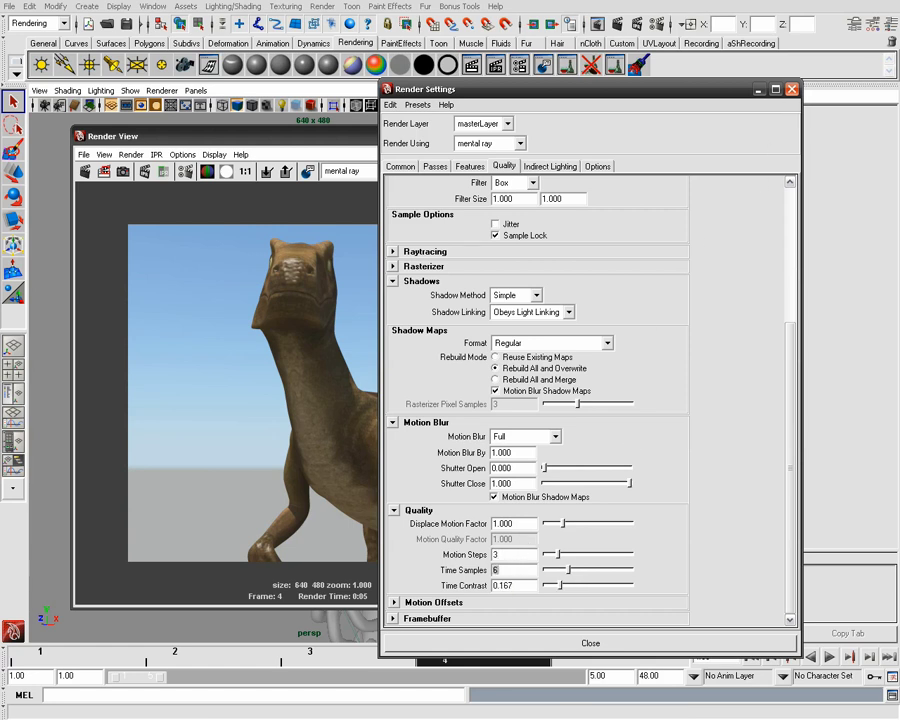
text(3)
key(Return)
Step: Close the Render Settings and render the current frame with full motion blur
click(792, 91)
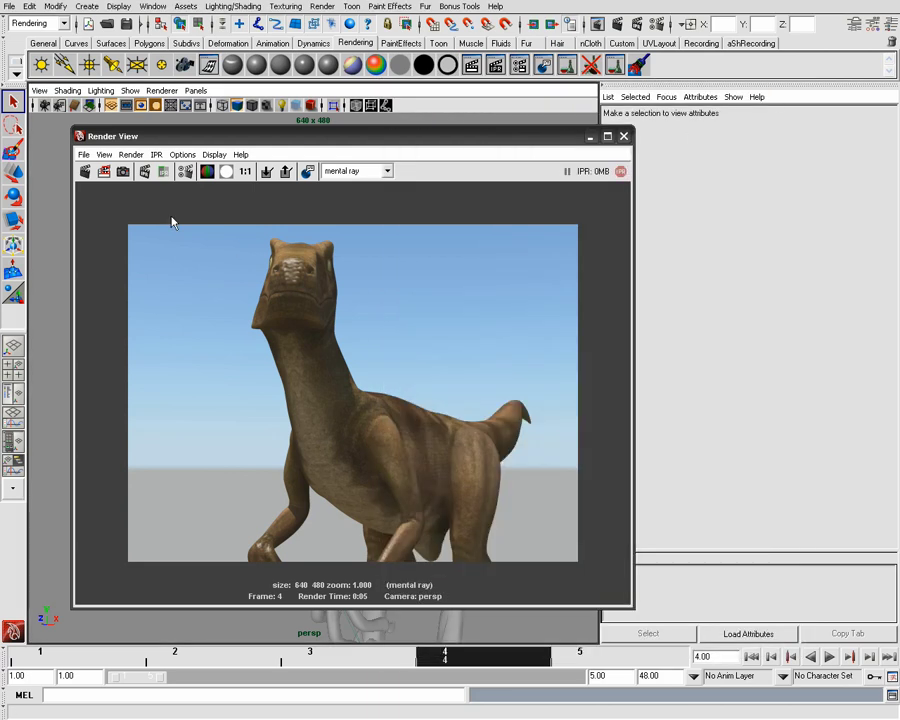
click(85, 171)
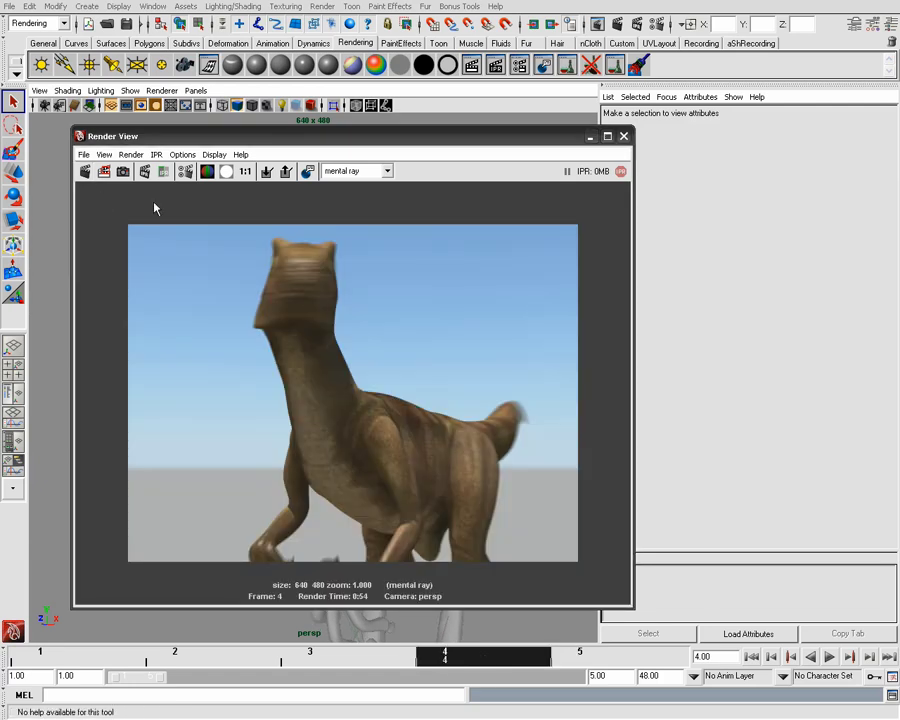
drag(185, 134, 181, 127)
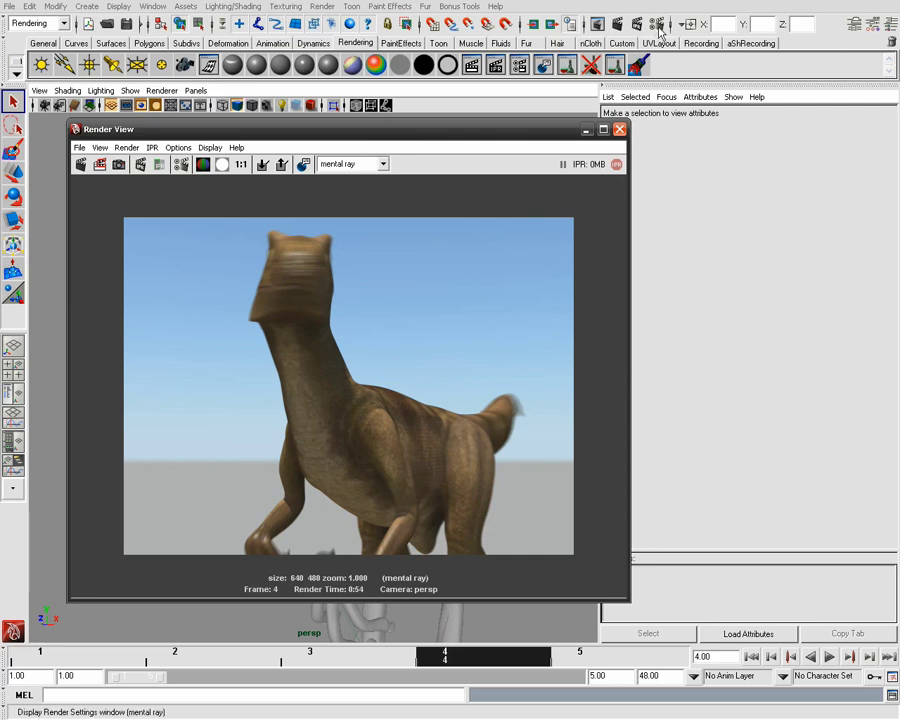
Step: Reopen the Render Settings and set Motion Blur to Off
click(658, 27)
click(544, 441)
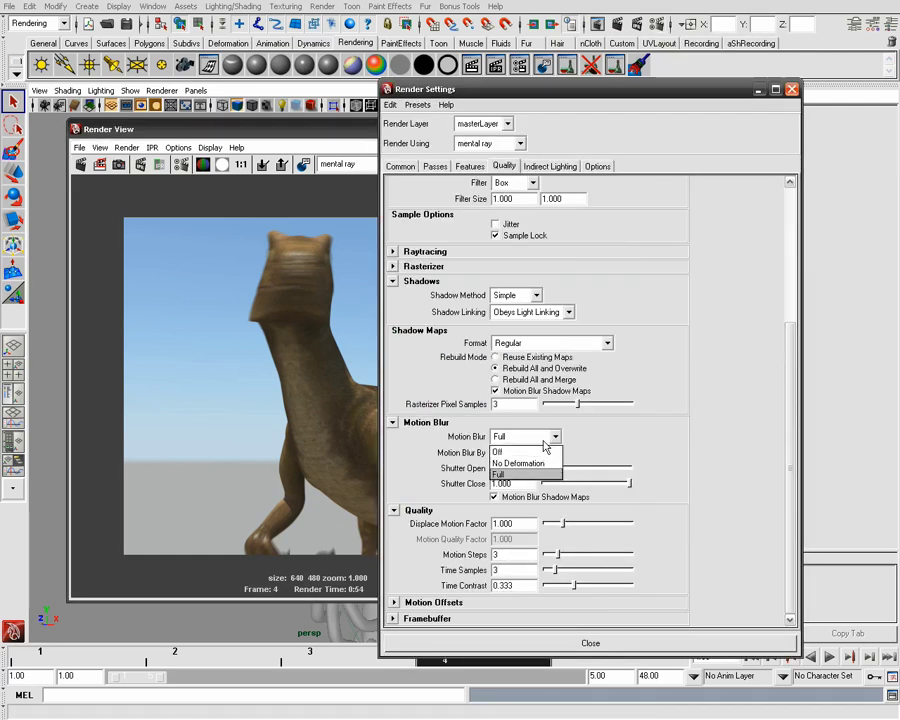
click(540, 452)
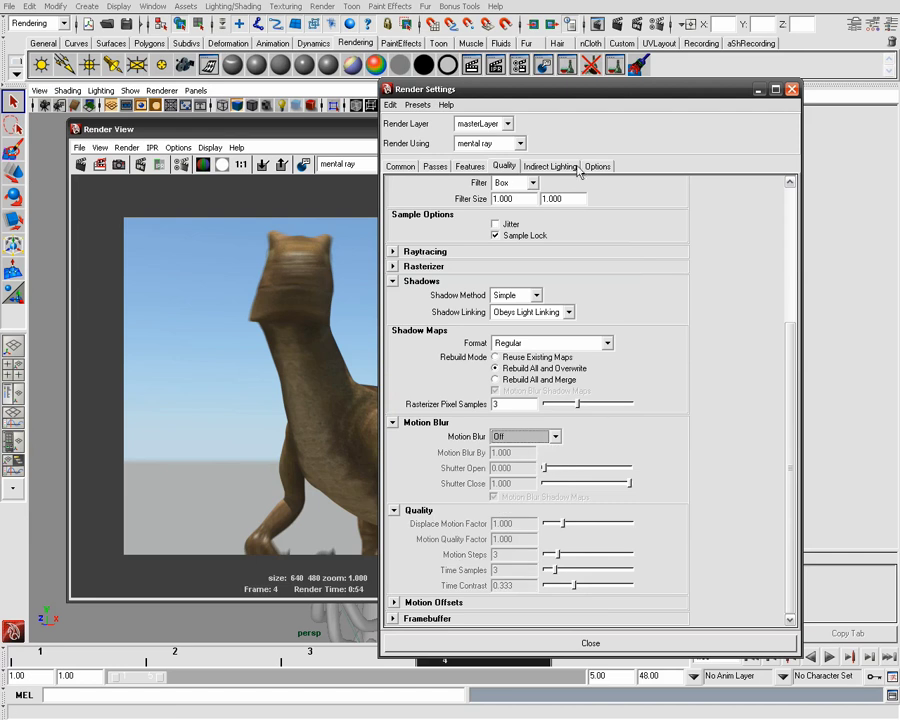
Step: Examine the common output settings and the associated render passes, and open the attributes of the mv2DToxik pass
click(410, 168)
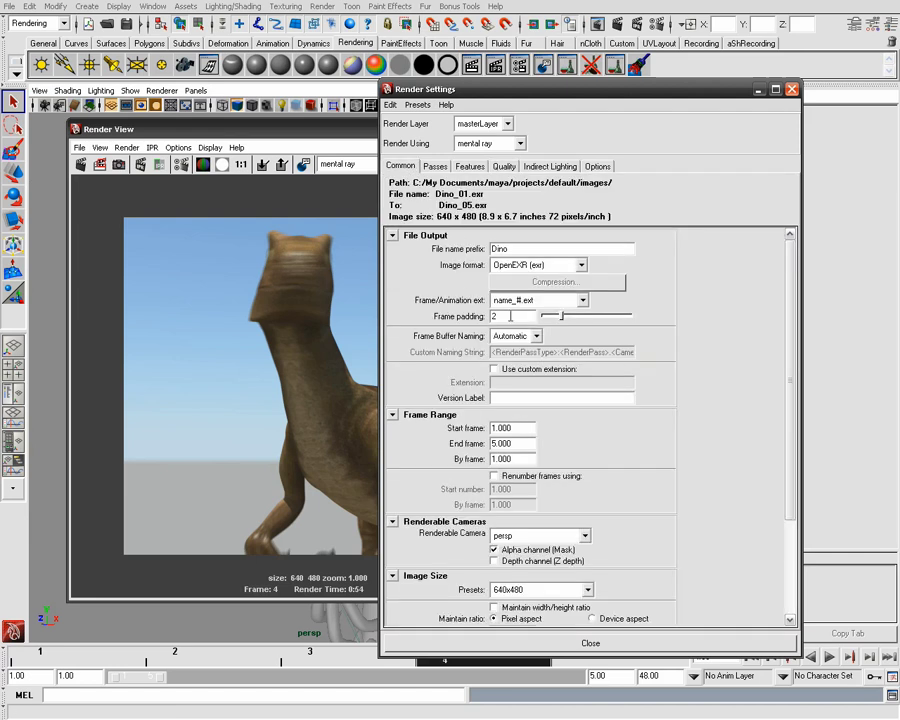
click(436, 168)
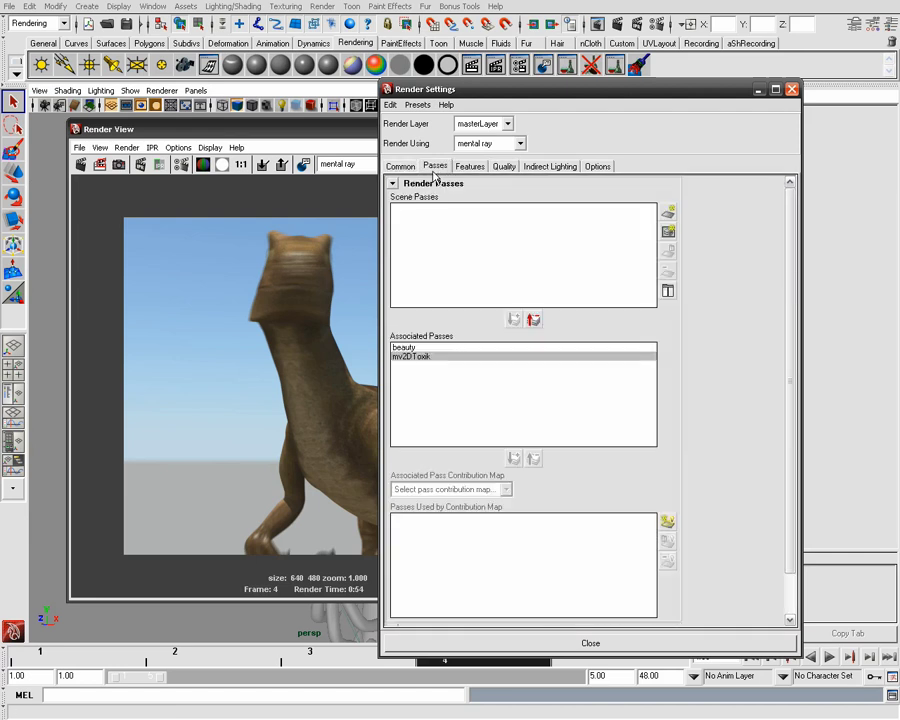
click(428, 358)
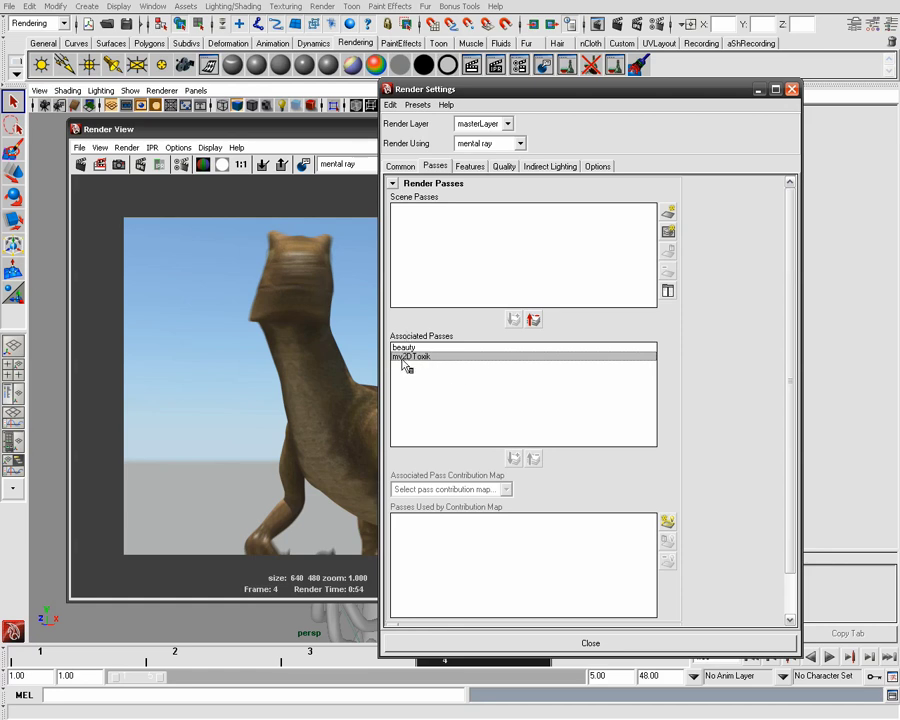
drag(726, 95, 507, 101)
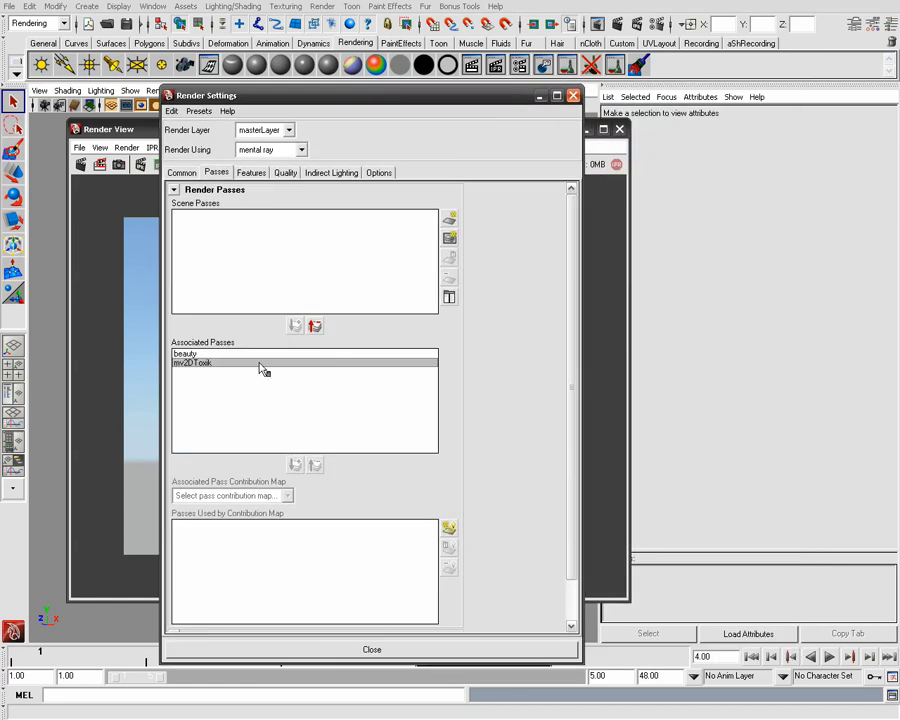
double_click(209, 367)
drag(400, 95, 327, 91)
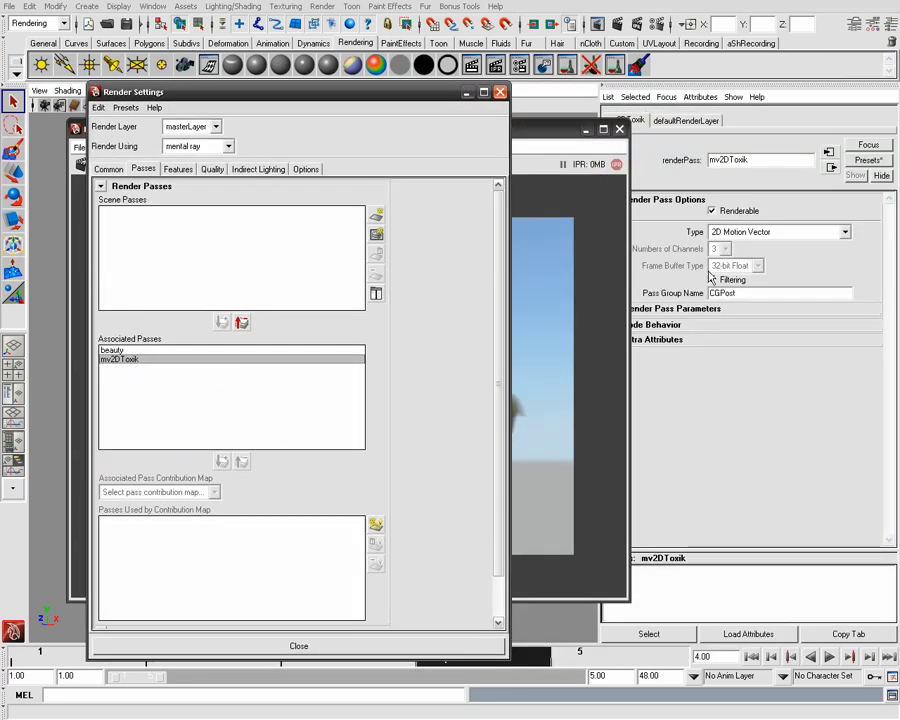
Step: Check the file output settings and expand the Framebuffer section to examine its data type
click(108, 168)
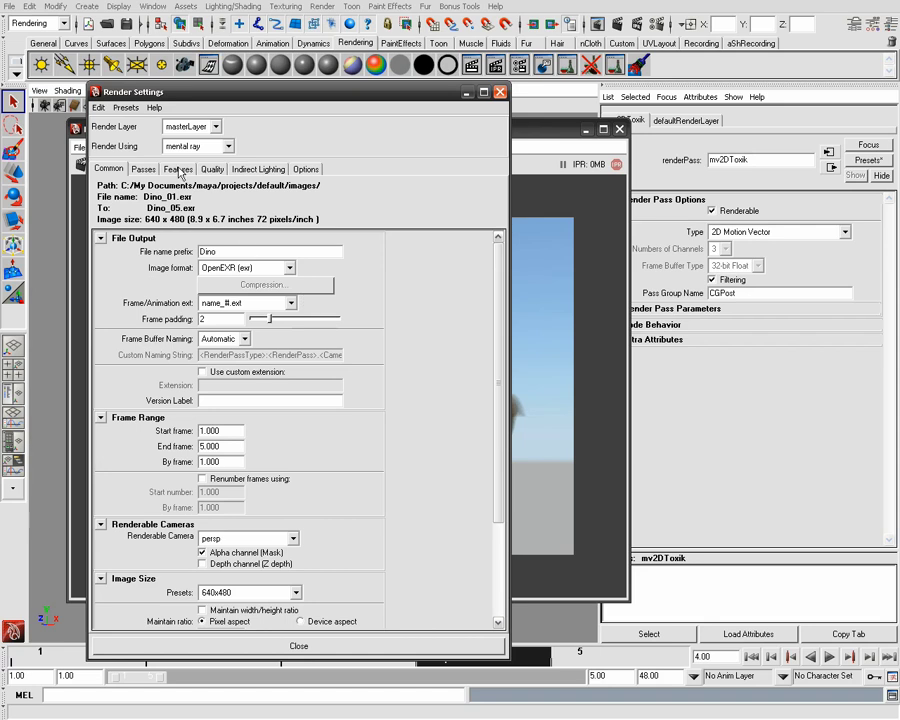
click(212, 169)
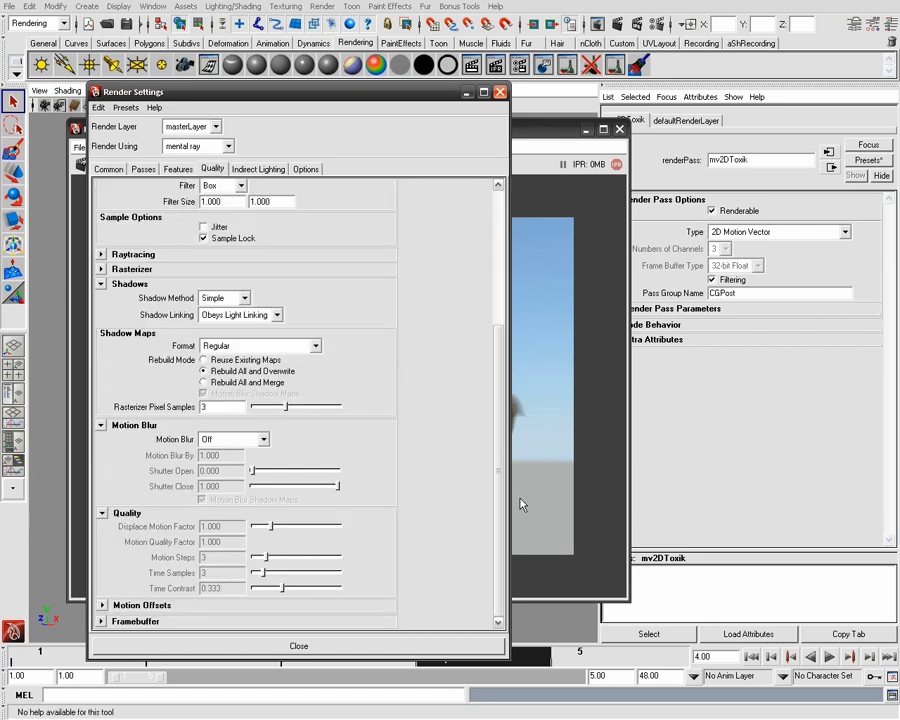
click(101, 621)
drag(497, 515, 496, 605)
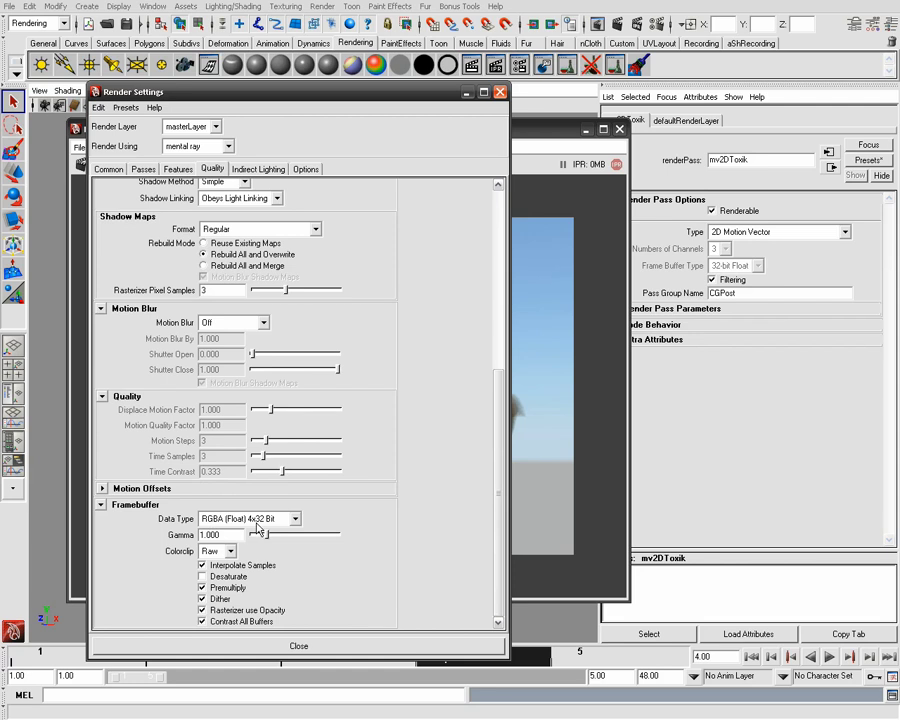
Step: Render the current frame without motion blur, and load its 2D motion vector pass to inspect the image
click(499, 94)
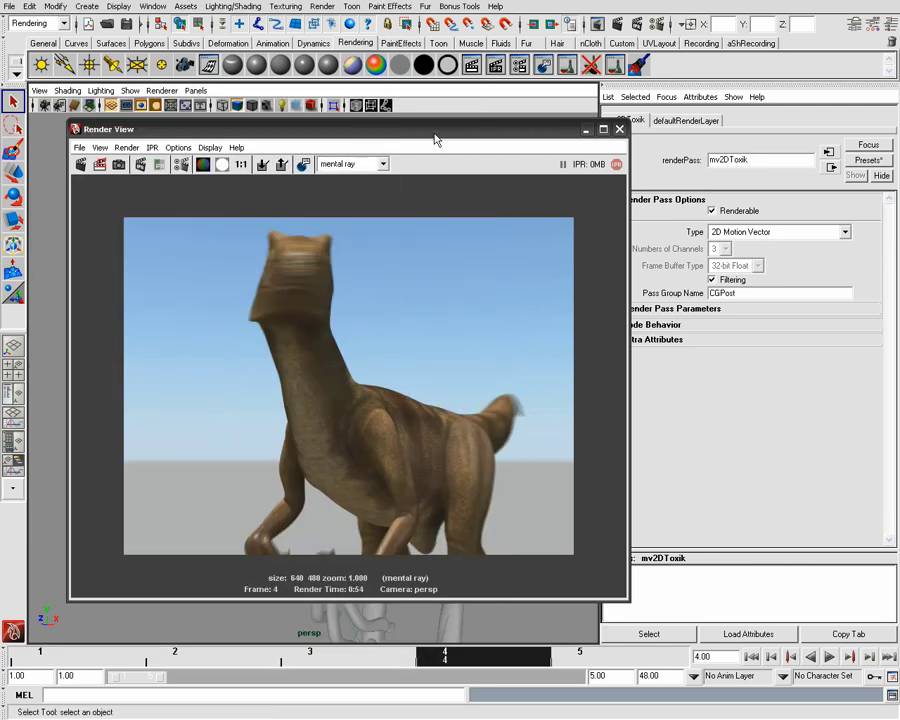
click(66, 160)
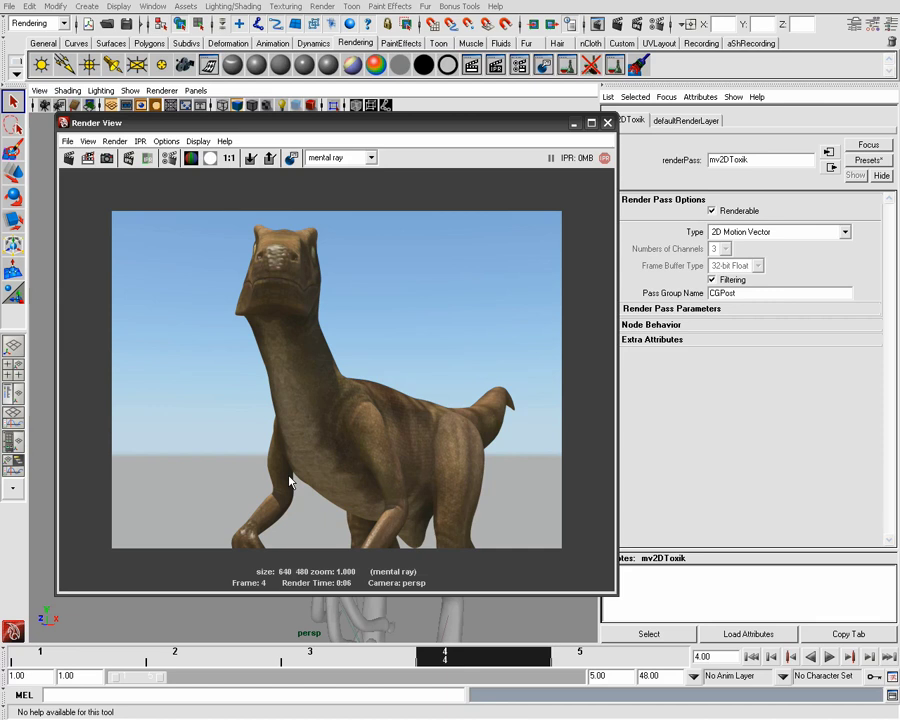
click(67, 141)
mouse_move(110, 235)
click(258, 242)
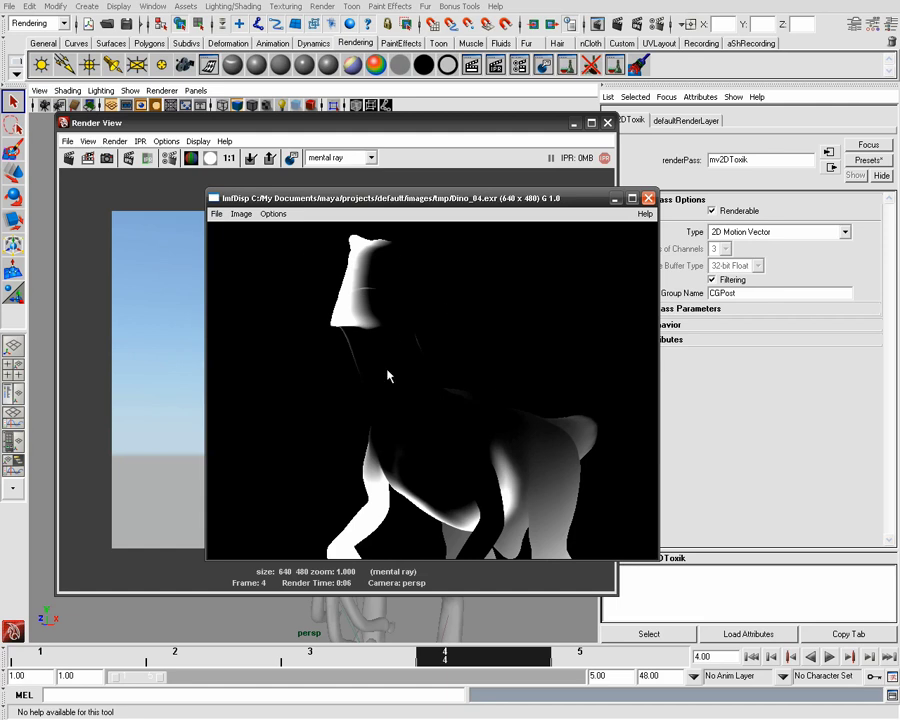
drag(477, 203, 400, 212)
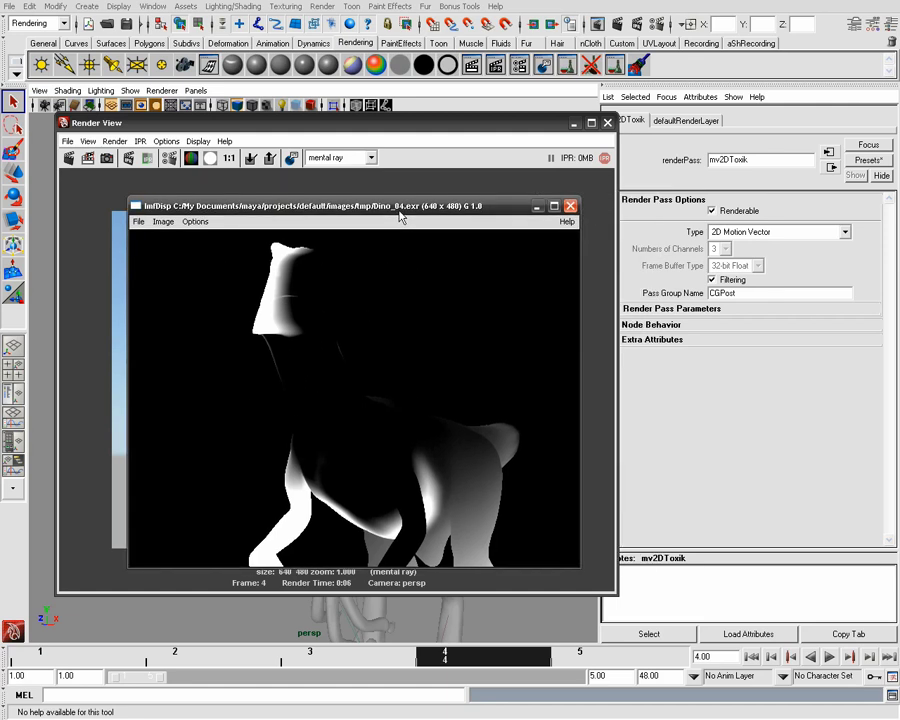
drag(461, 225, 430, 213)
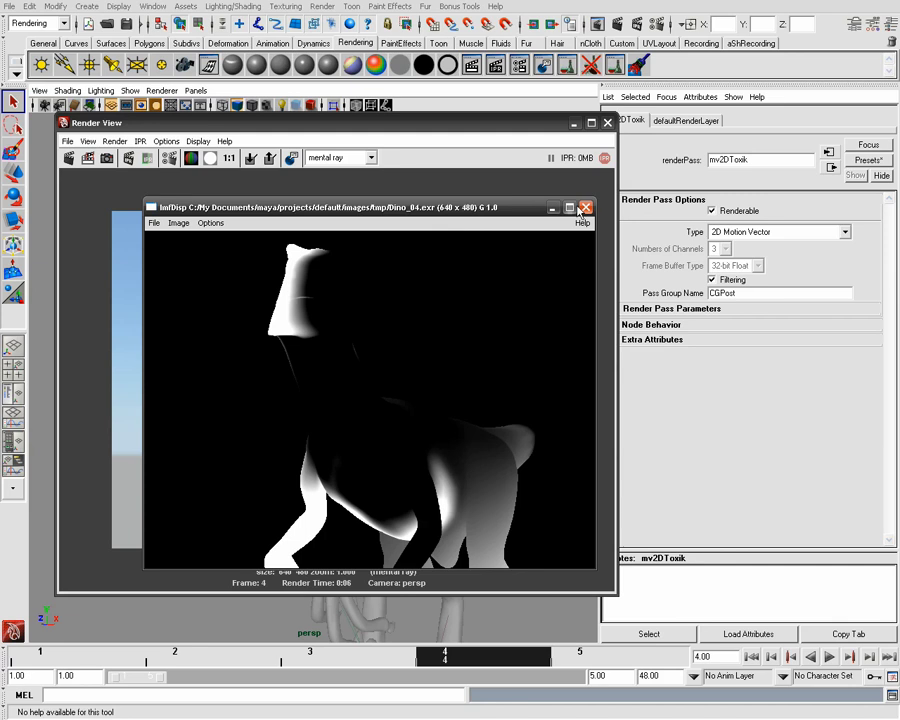
click(586, 207)
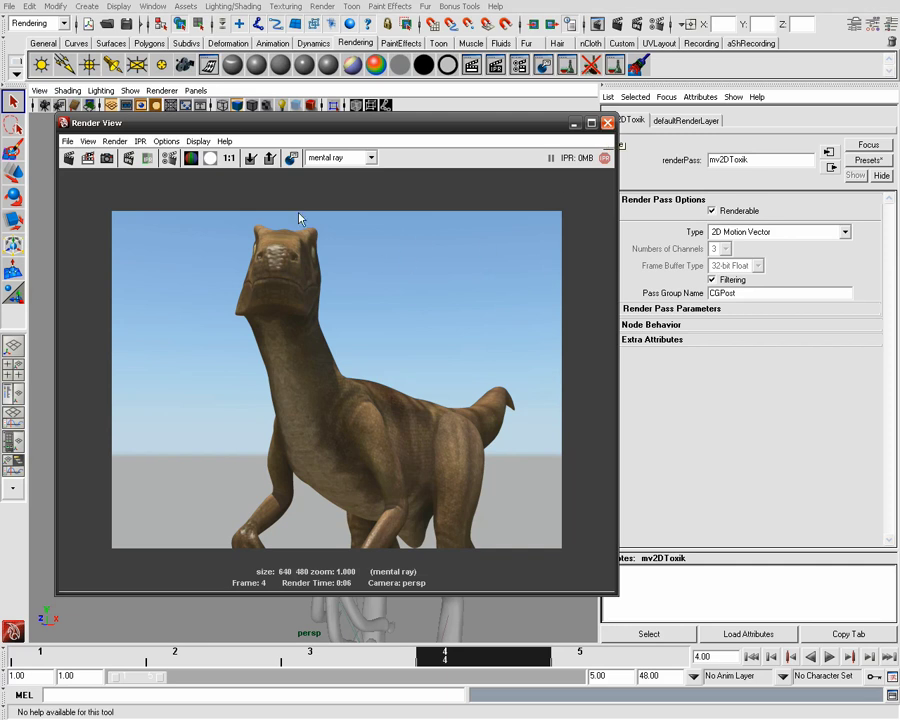
Step: Close the Render View and start a batch render of the animation
click(607, 123)
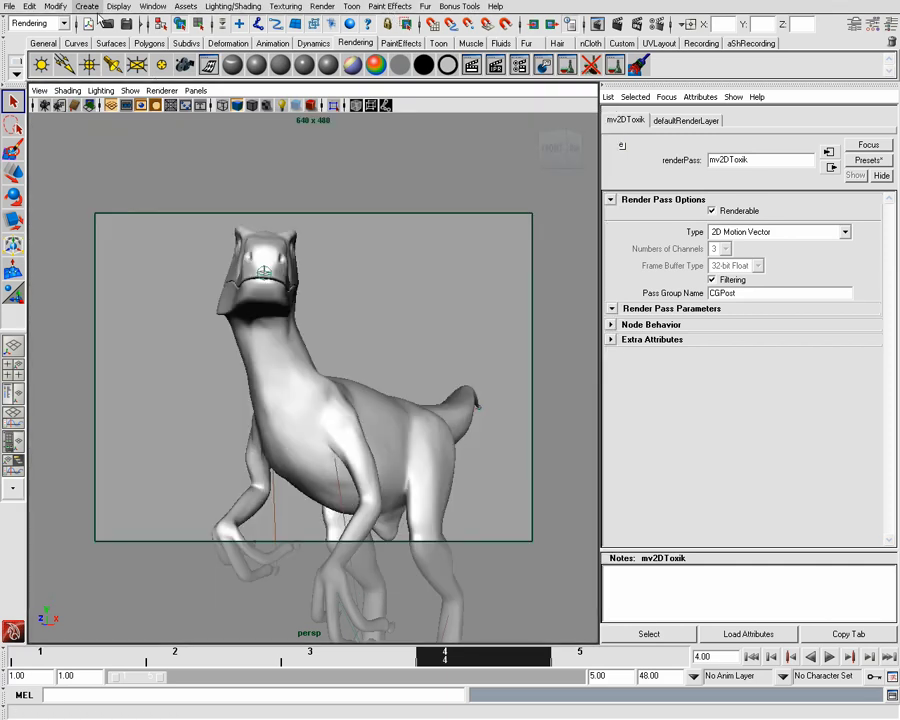
click(322, 6)
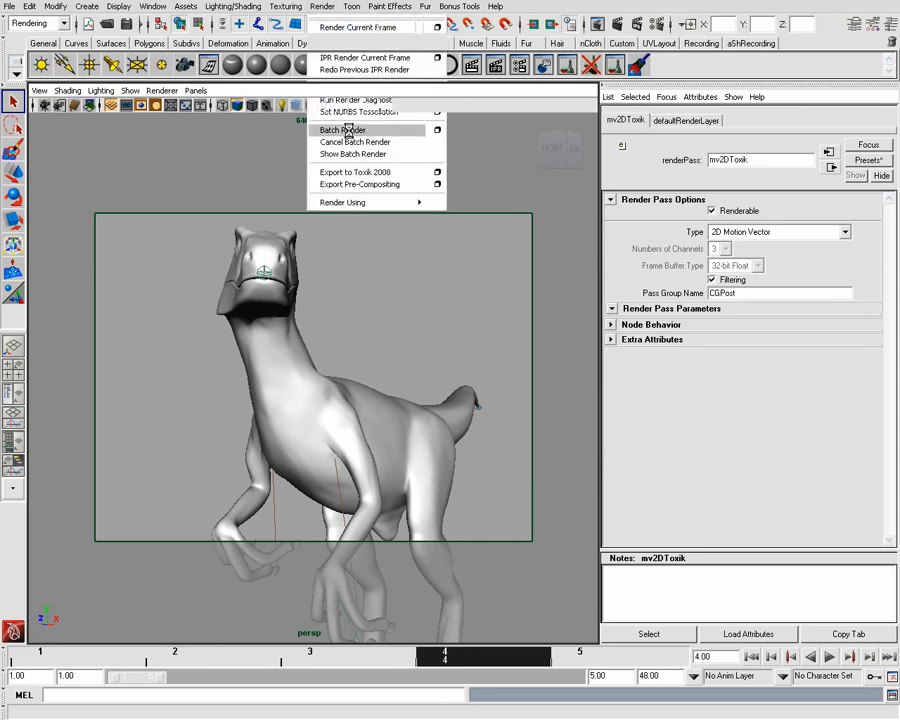
click(345, 130)
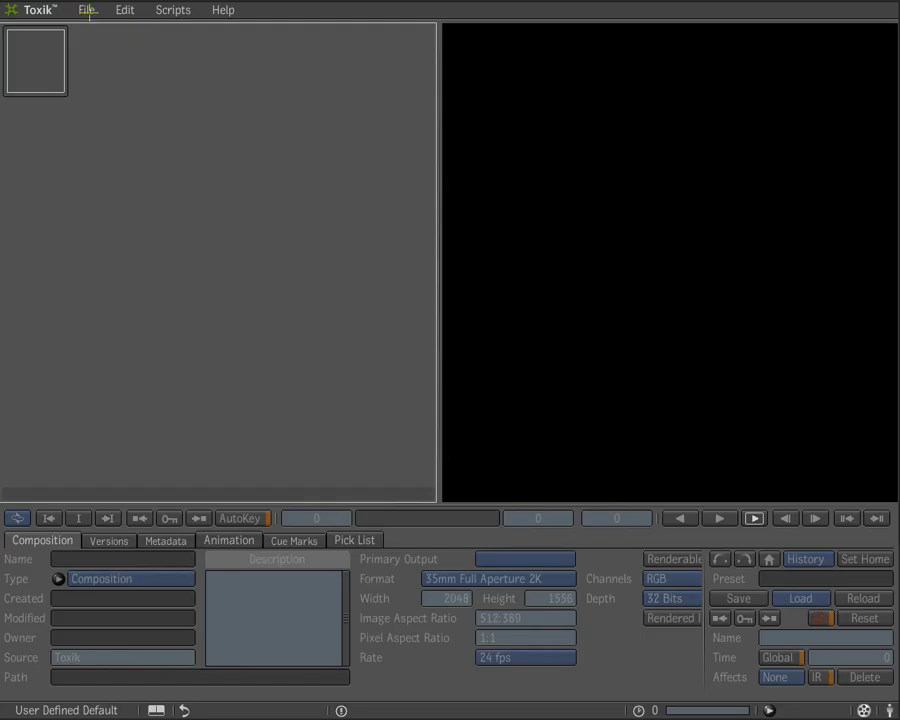
Step: Switch to Toxik and create a new composition named motionVectors in C:/render
click(88, 12)
click(84, 27)
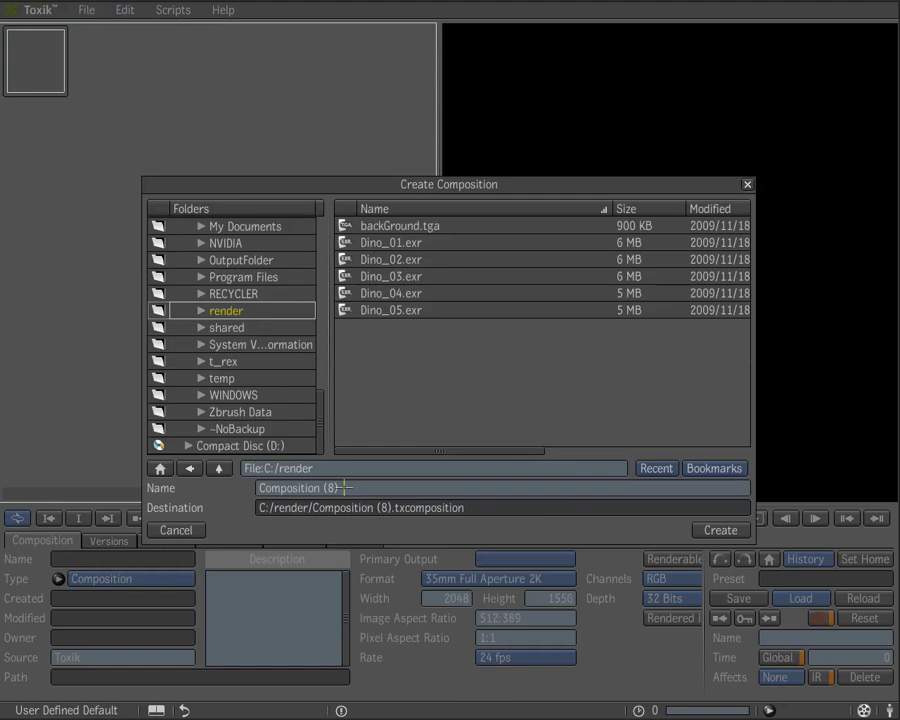
drag(346, 488, 254, 488)
text(motionVectors)
key(Return)
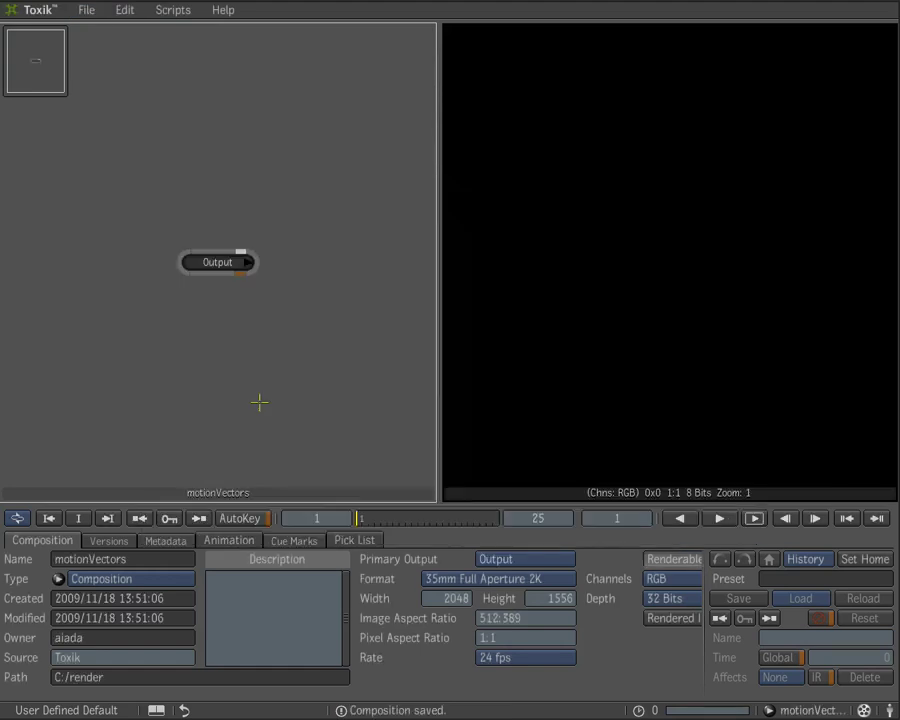
Step: Add an Image Import node beside the Output node in the motionVectors composition
click(315, 262)
middle_click(329, 227)
mouse_move(538, 226)
drag(800, 274, 199, 272)
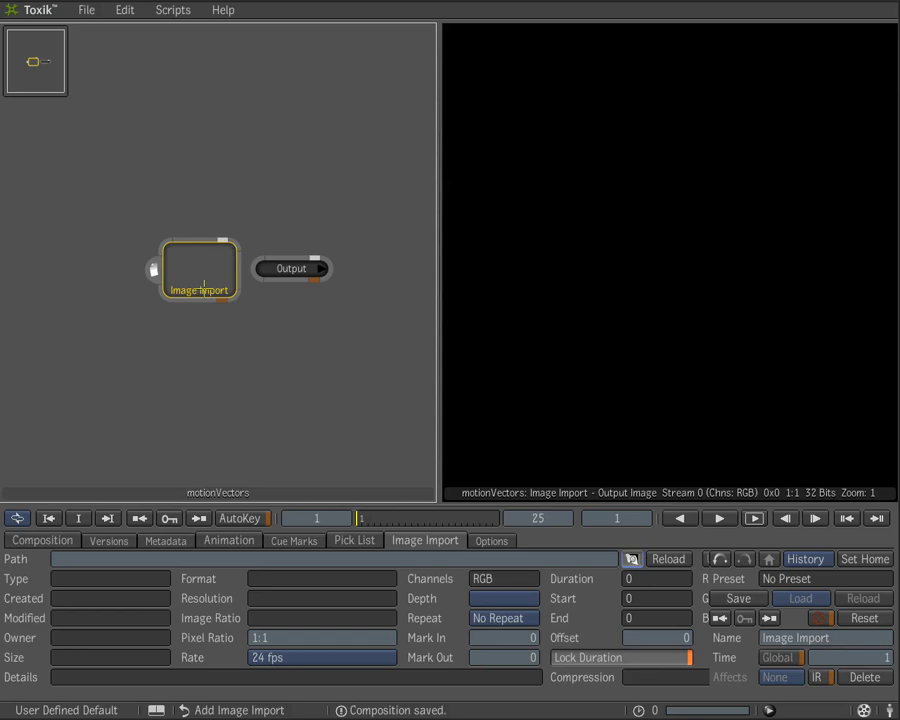
Step: Browse to the Dino_ sequence in C:/render for the Image Import node, and show a Duration column between Name and Size
click(632, 559)
click(385, 249)
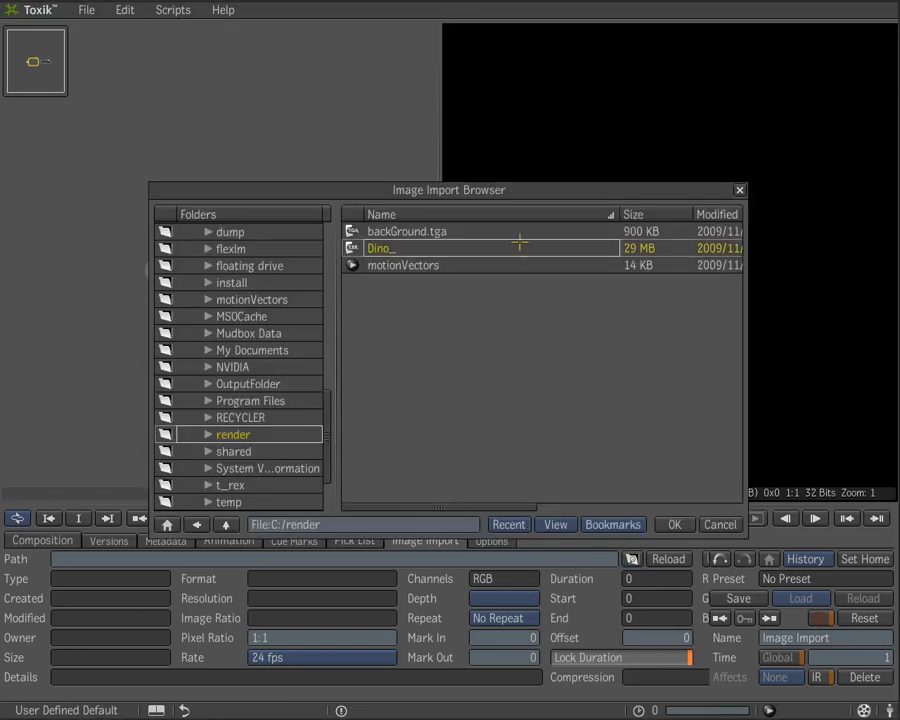
drag(524, 190, 506, 163)
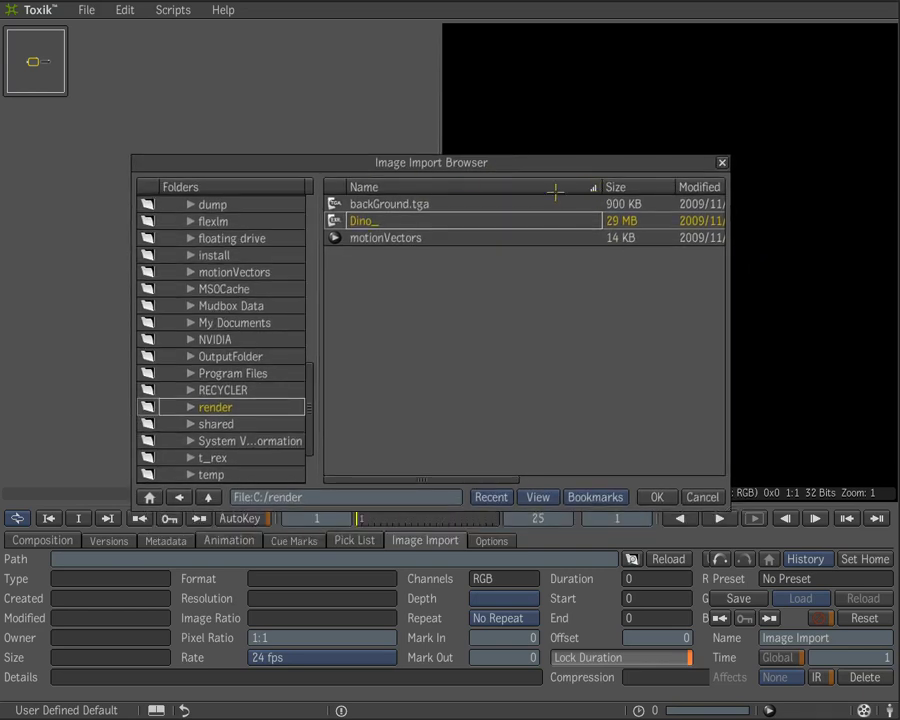
right_click(345, 187)
mouse_move(347, 297)
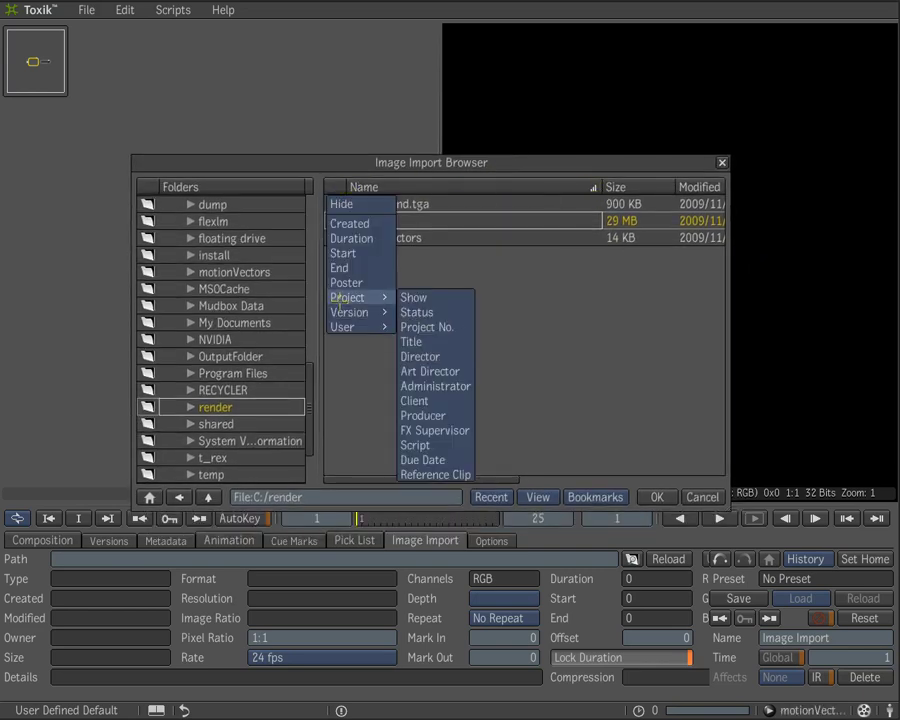
click(351, 238)
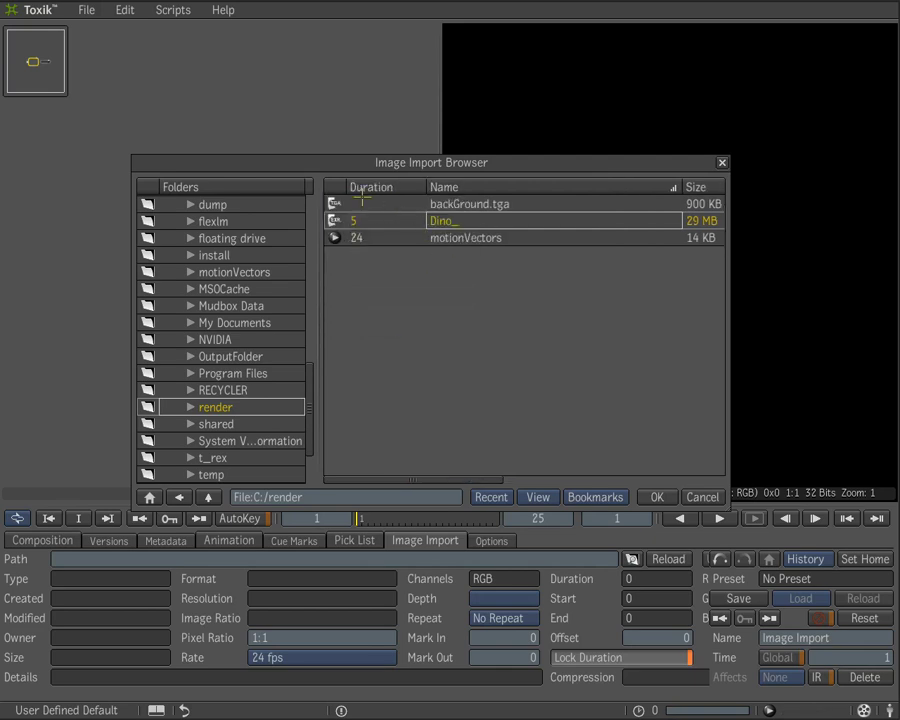
drag(369, 193, 632, 205)
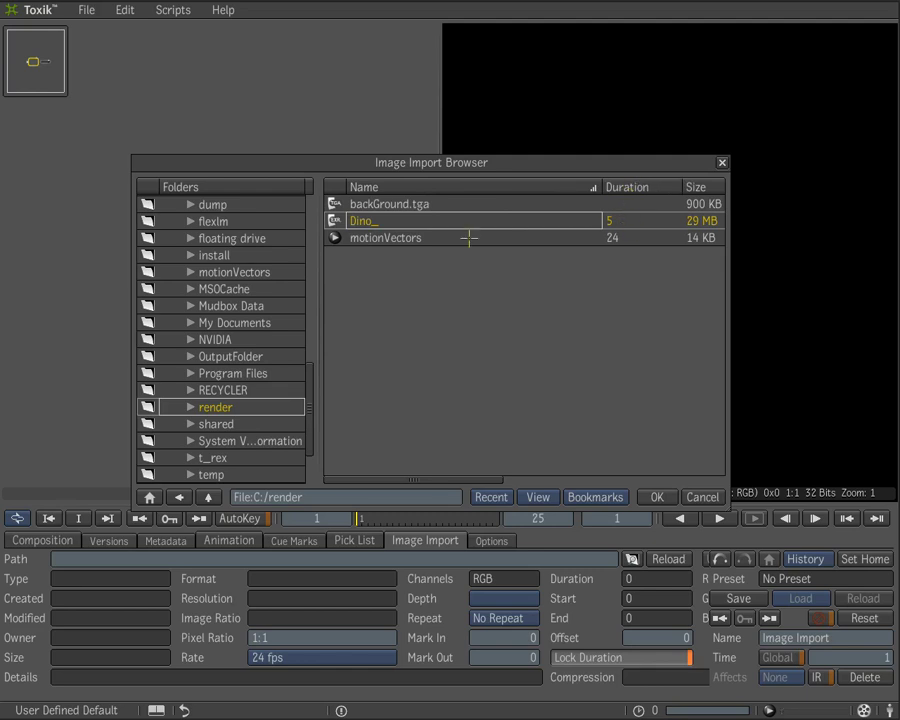
Step: Load the selected Dino_ sequence and place its node above and to the left of the Output node
click(656, 497)
drag(213, 276, 171, 231)
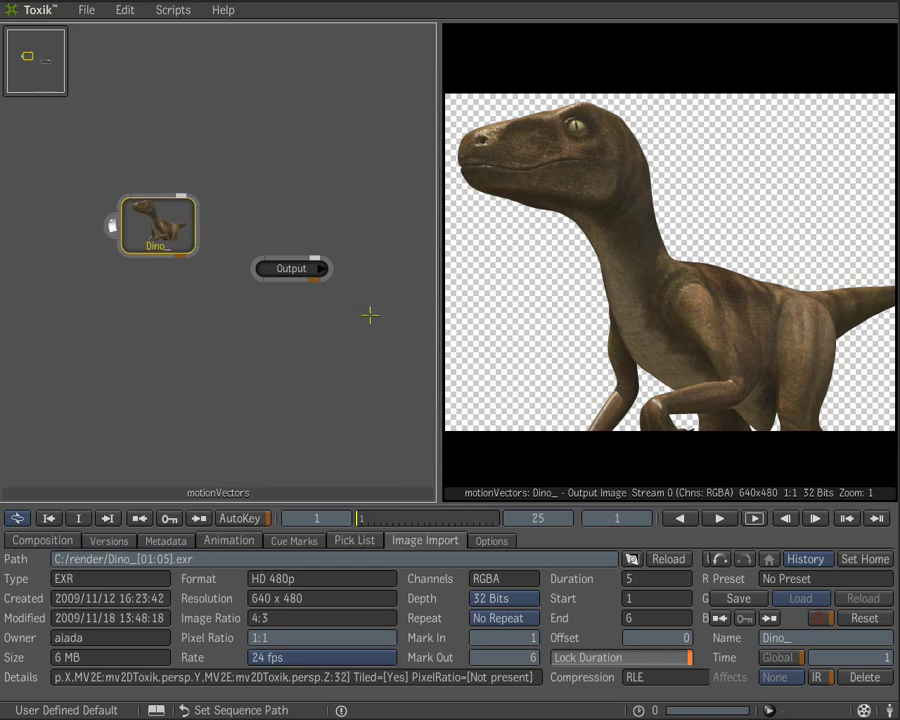
drag(166, 227, 167, 214)
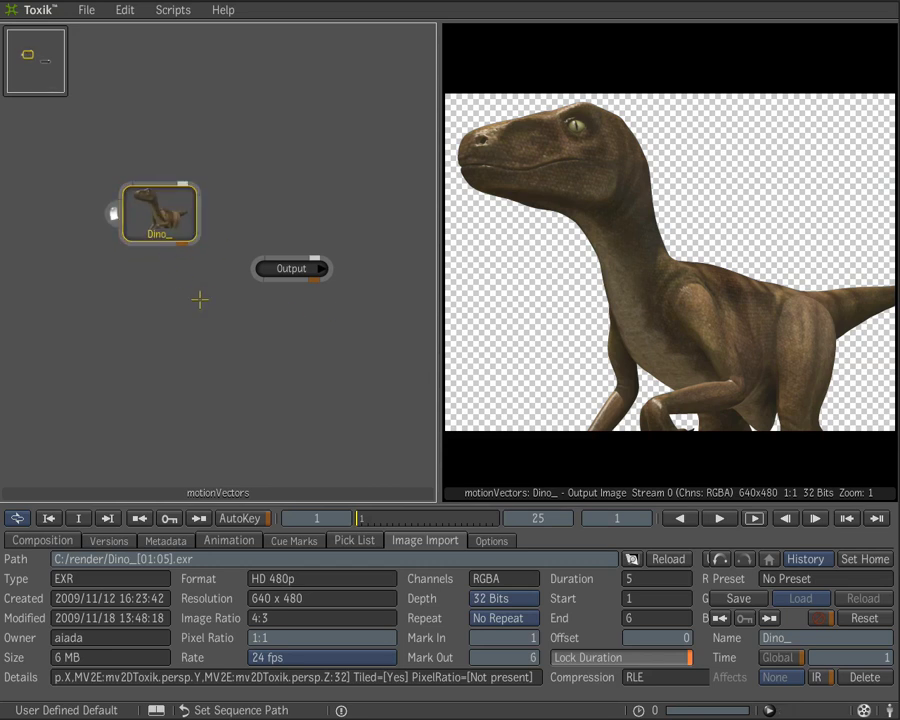
Step: Preview the MV2E:mv2DToxik.persp channels of the Dino_ node, and set its channel view to BEAUTY:beauty.persp
click(486, 540)
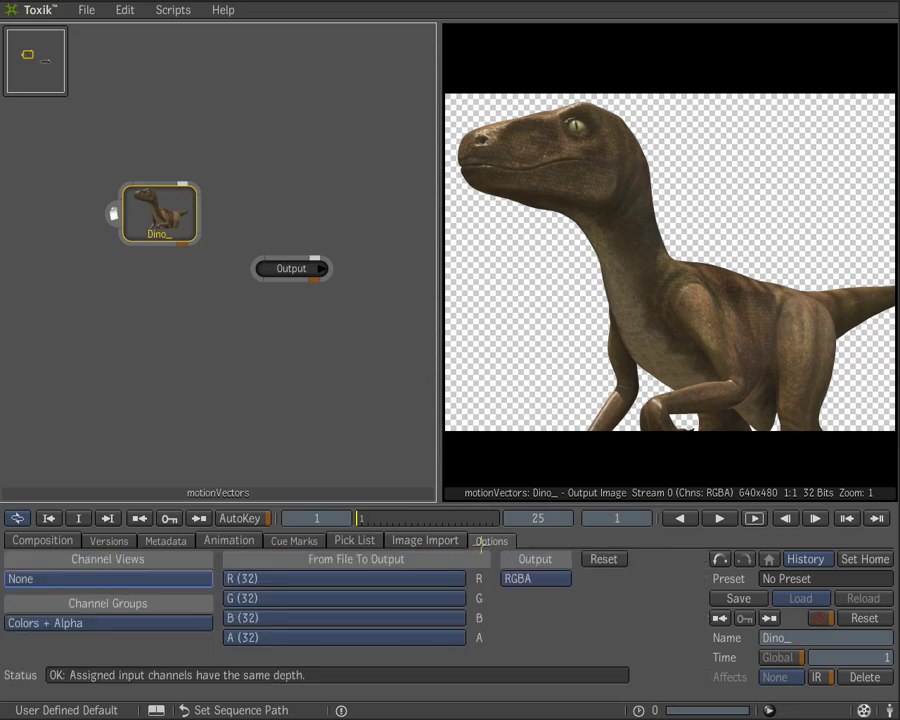
click(74, 578)
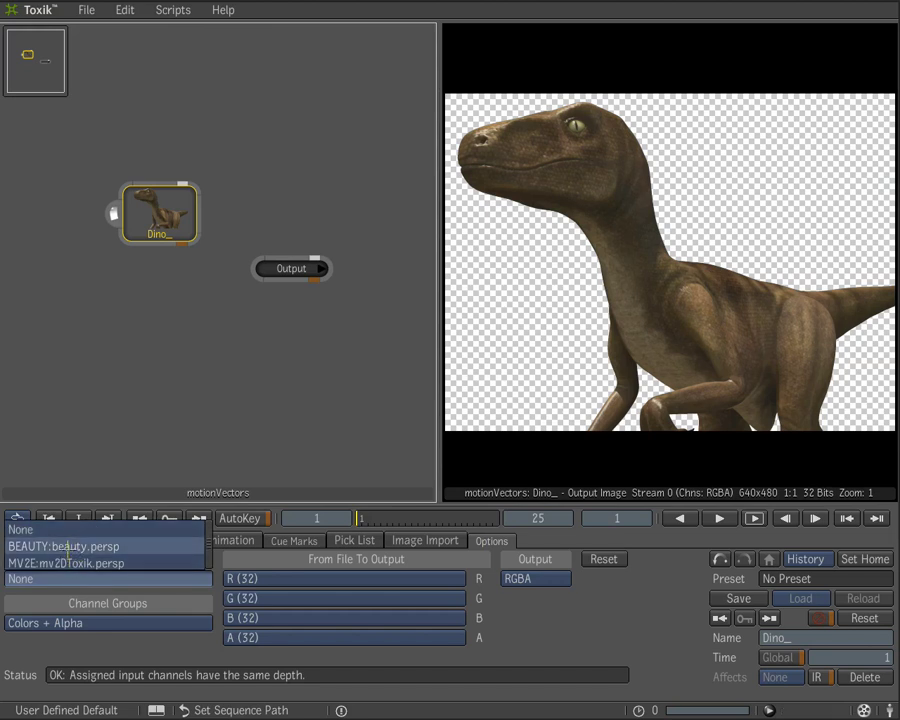
click(68, 547)
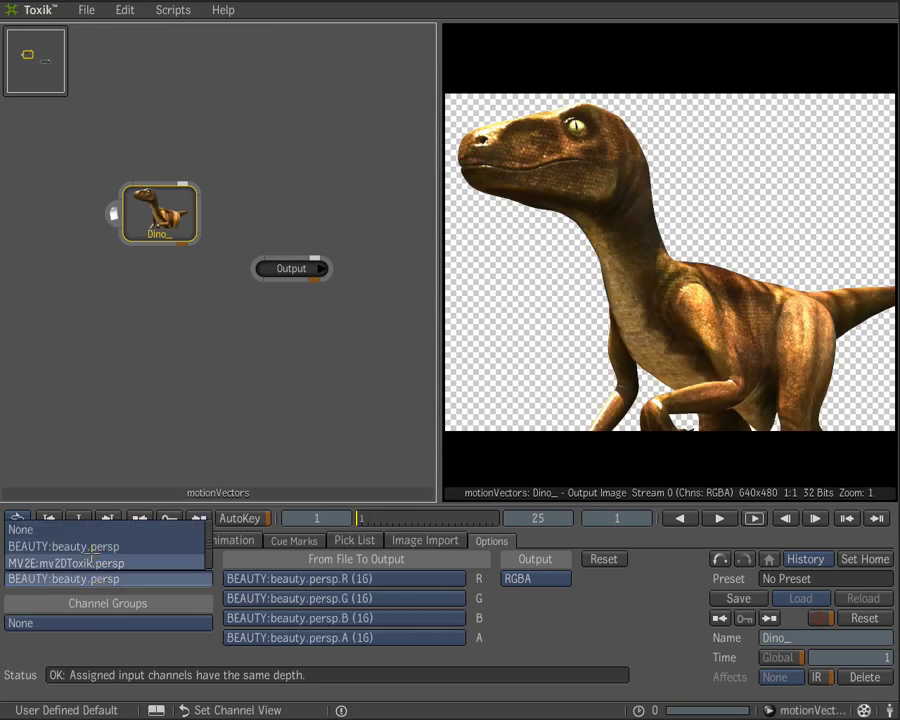
click(100, 563)
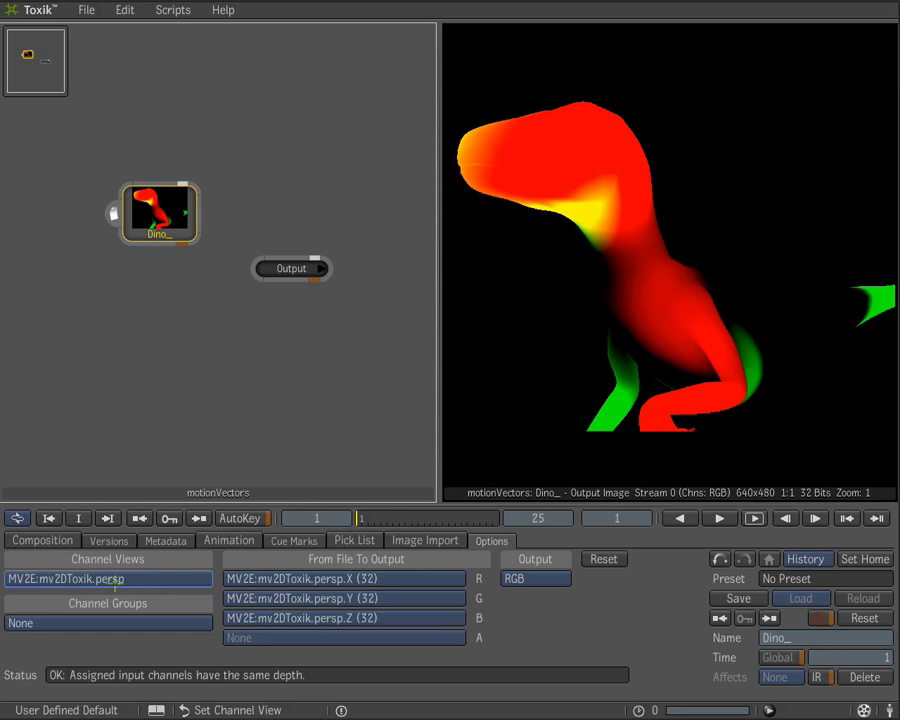
click(115, 580)
click(100, 541)
Step: Duplicate the Dino_ node below the original, and reposition the Output node to the right of both
drag(158, 215, 158, 177)
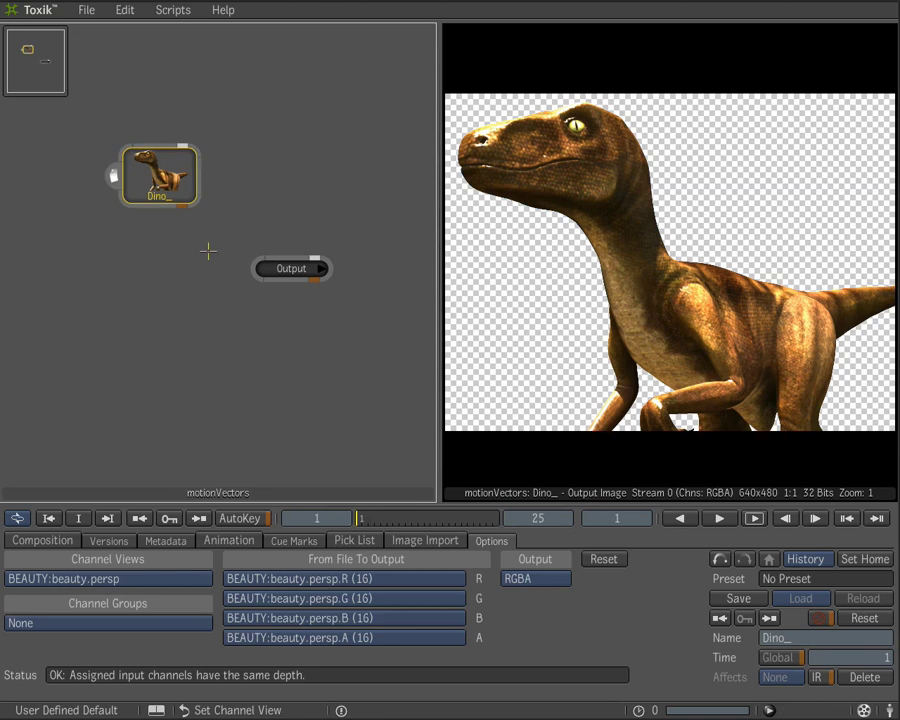
key(ctrl+v)
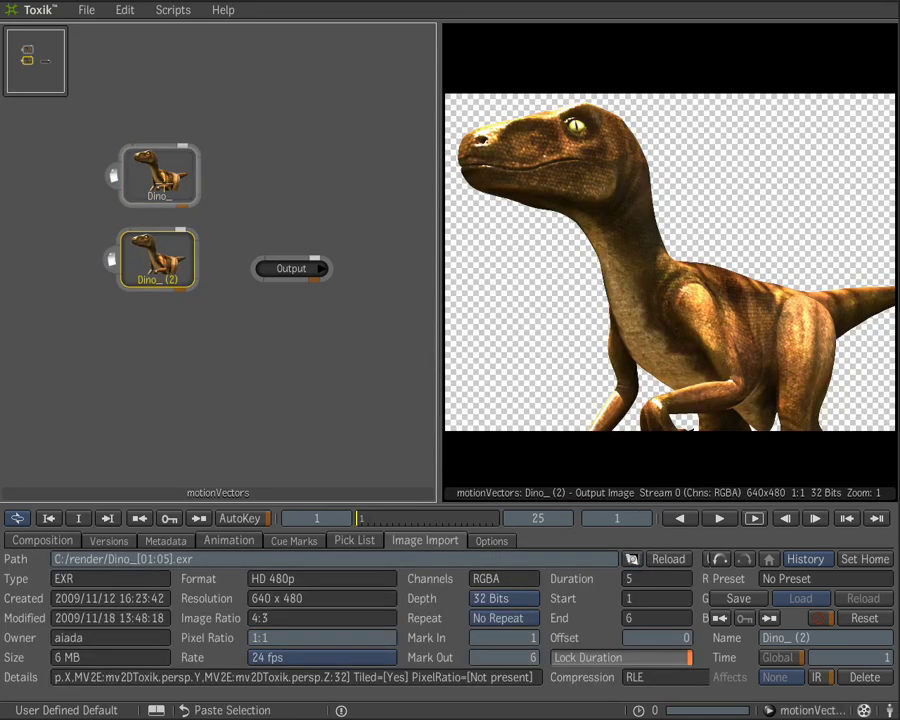
drag(160, 184, 155, 184)
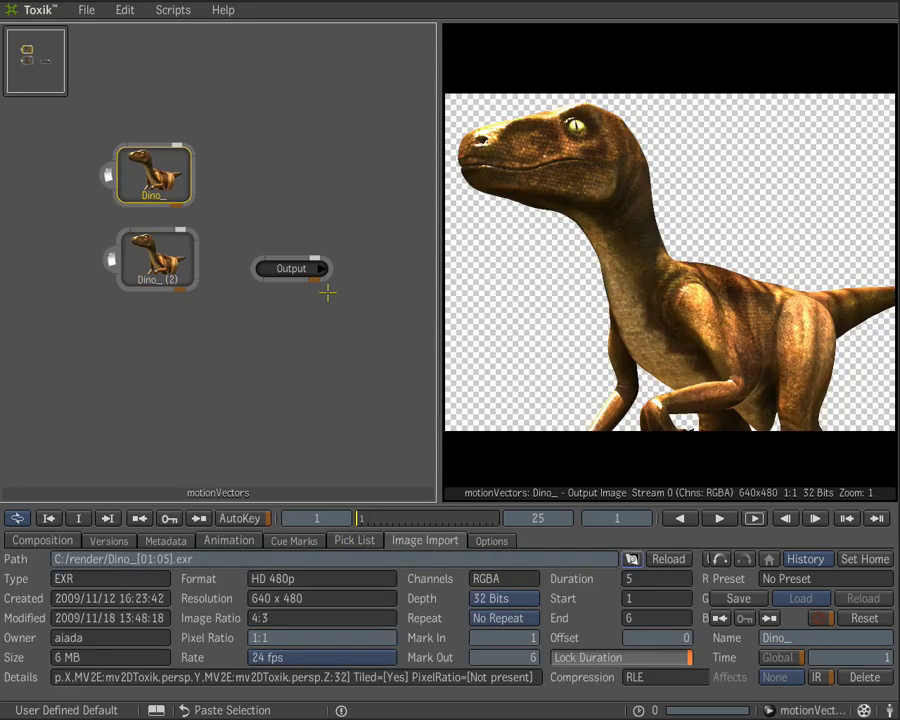
drag(300, 268, 288, 240)
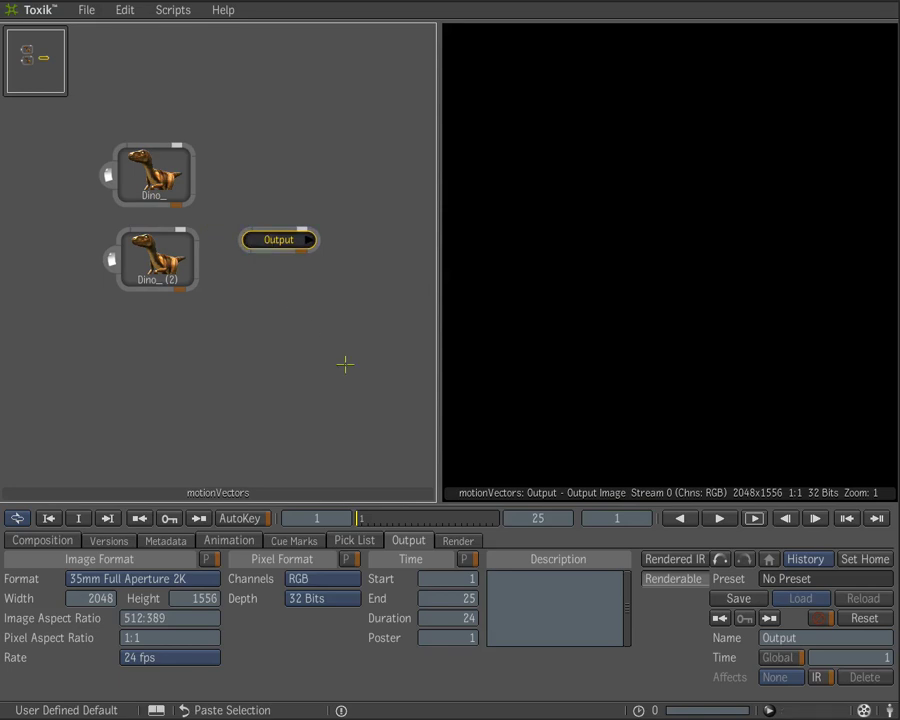
Step: Add another Image Import node below the two dinosaur nodes and load backGround.tga from C:/render into it
key(grave)
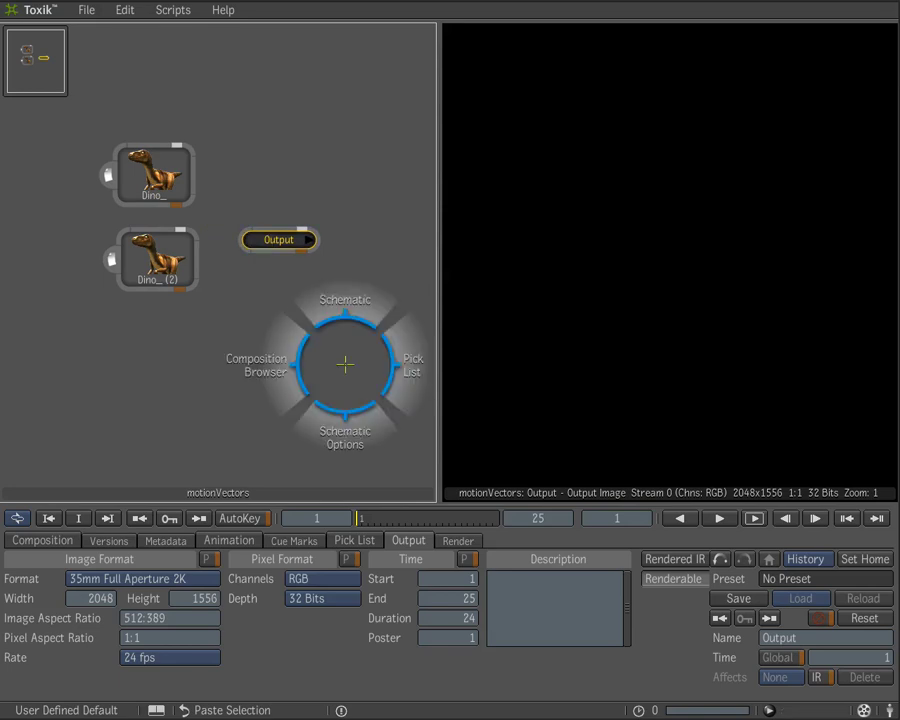
mouse_move(440, 368)
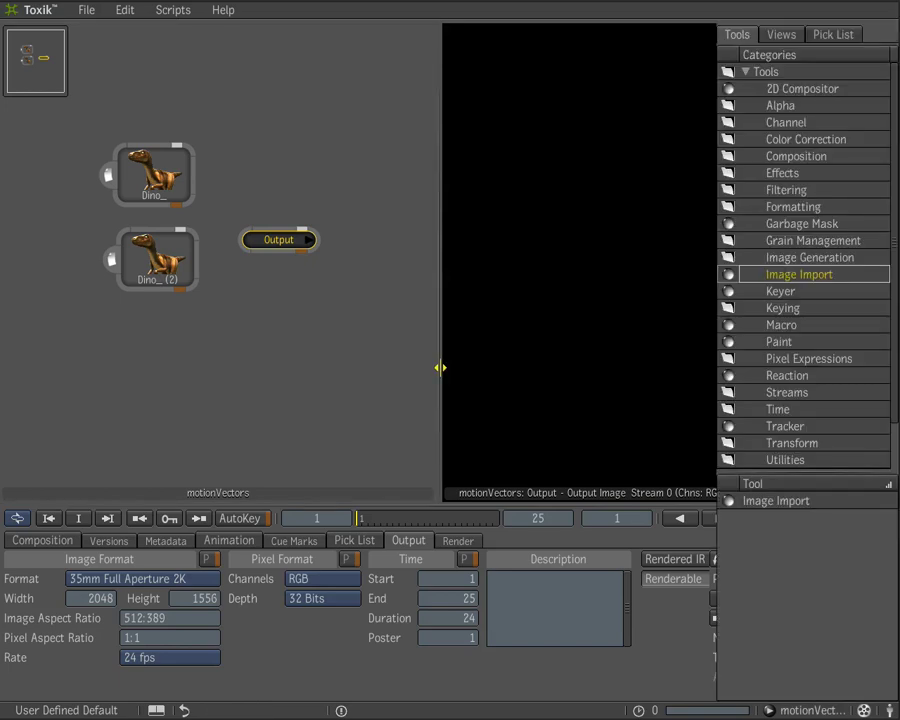
drag(764, 277, 168, 359)
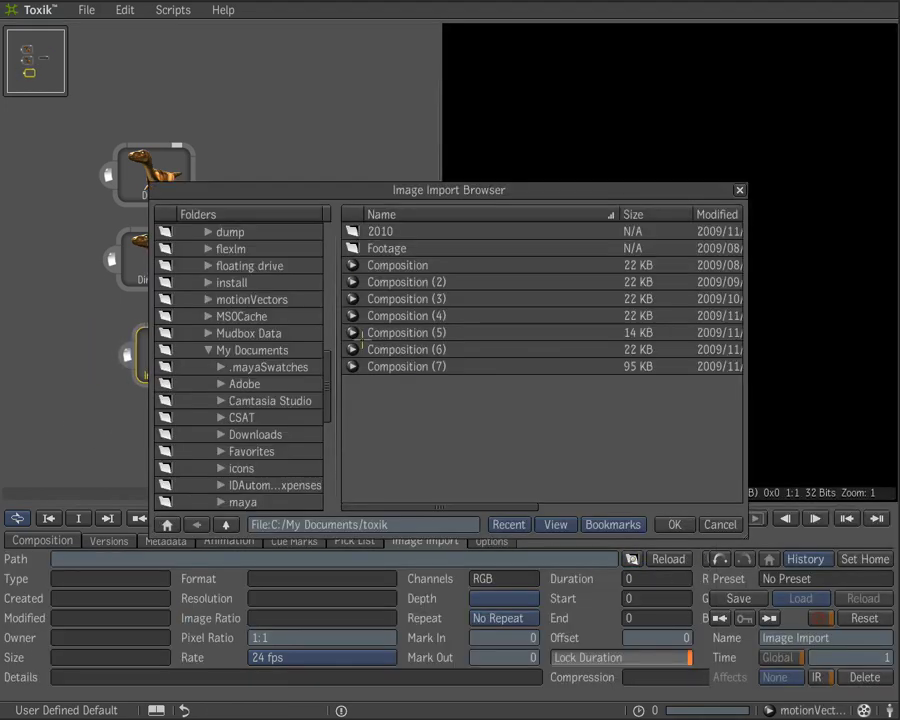
click(385, 232)
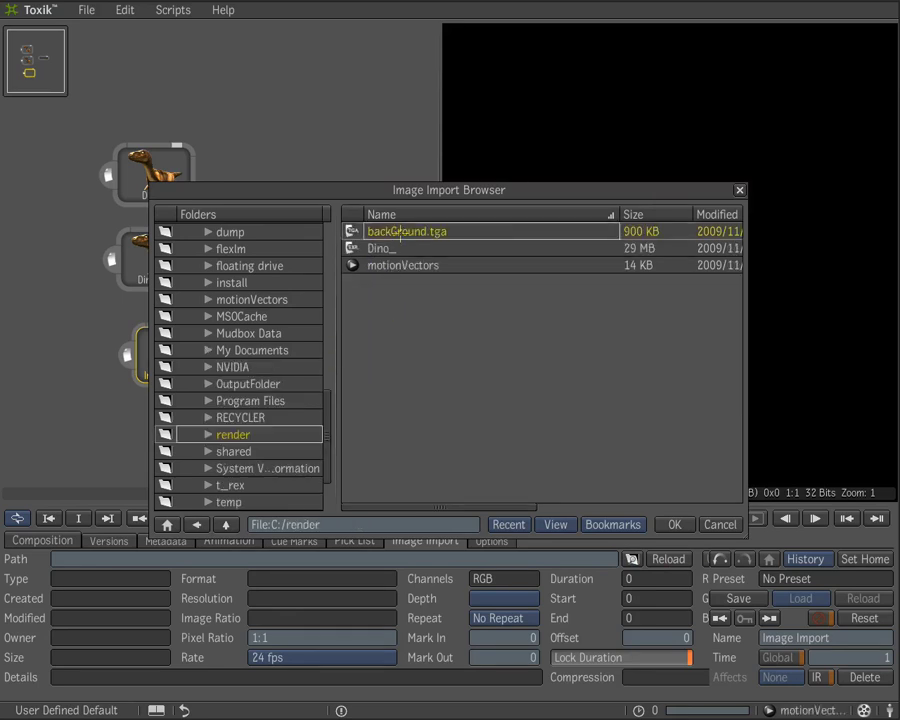
click(674, 524)
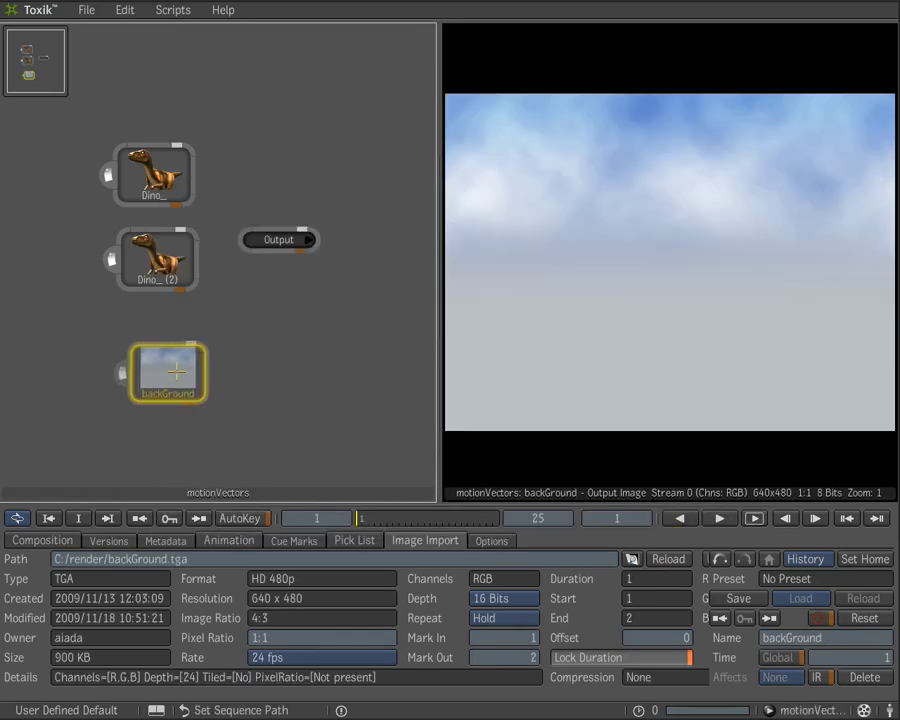
drag(170, 394, 176, 382)
Step: Align the two dinosaur nodes vertically, and set the channel view of Dino_ (2) to MV2E:mv2DToxik.persp
drag(163, 262, 157, 270)
drag(158, 180, 144, 200)
click(491, 541)
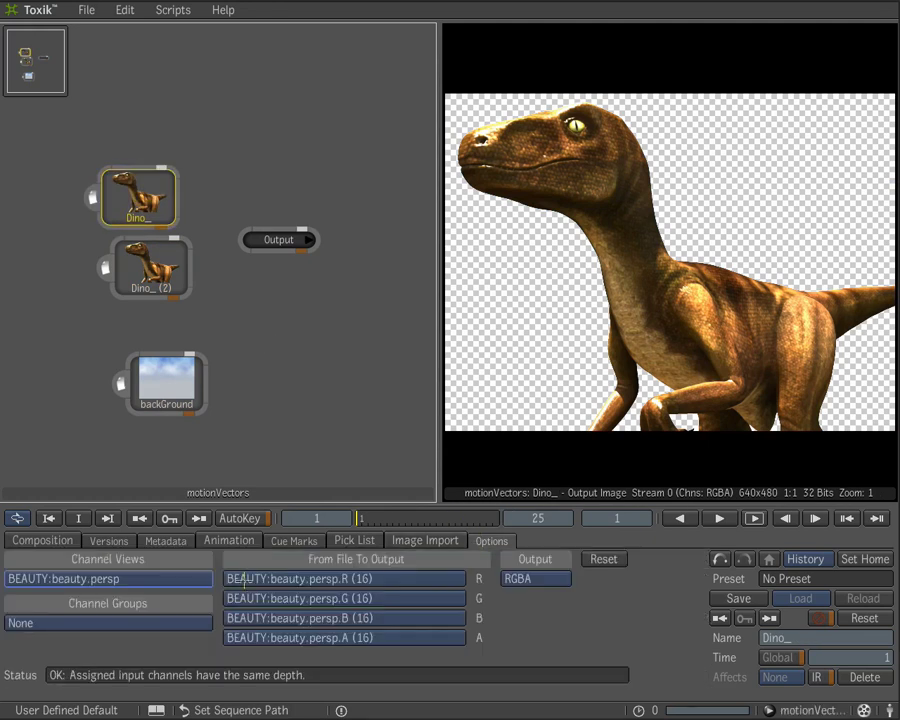
drag(150, 268, 139, 273)
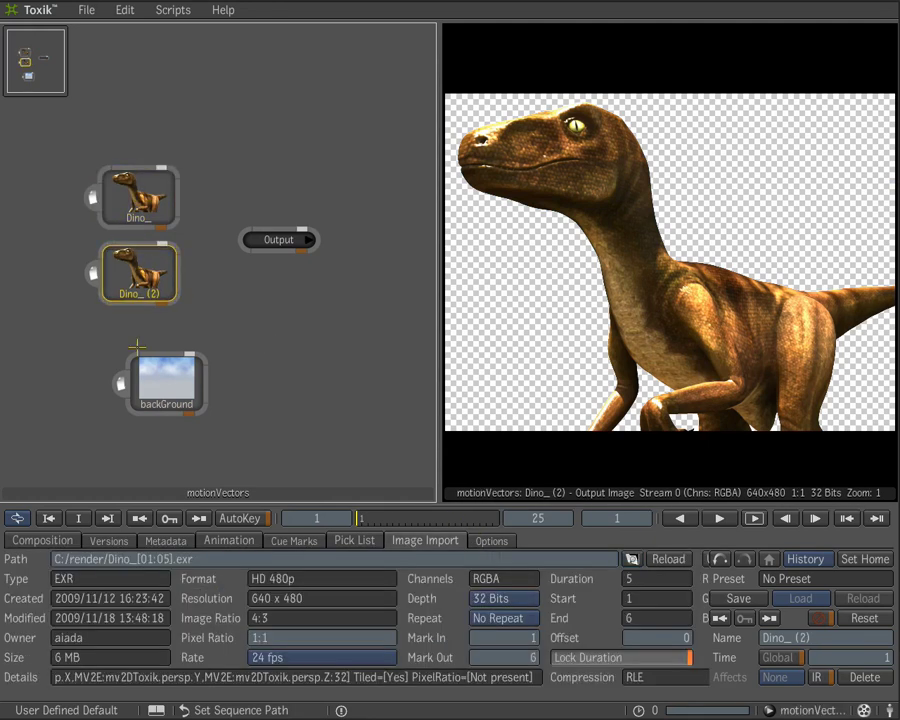
click(491, 541)
click(140, 578)
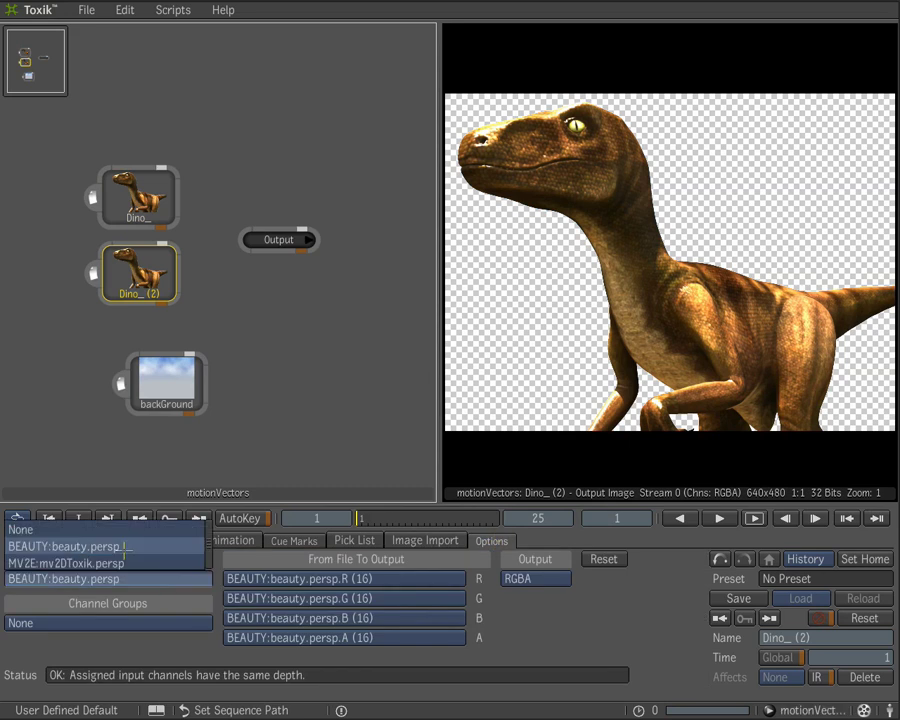
click(122, 562)
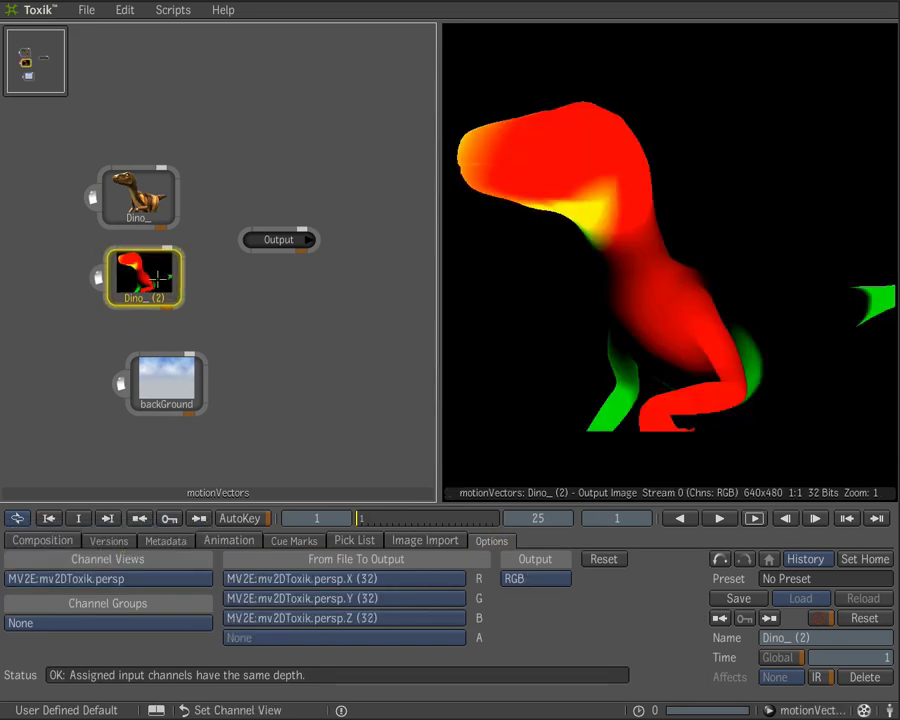
Step: Tidy the schematic by stacking the three import nodes in a column with the Output node farther to the right
click(150, 198)
drag(276, 240, 288, 241)
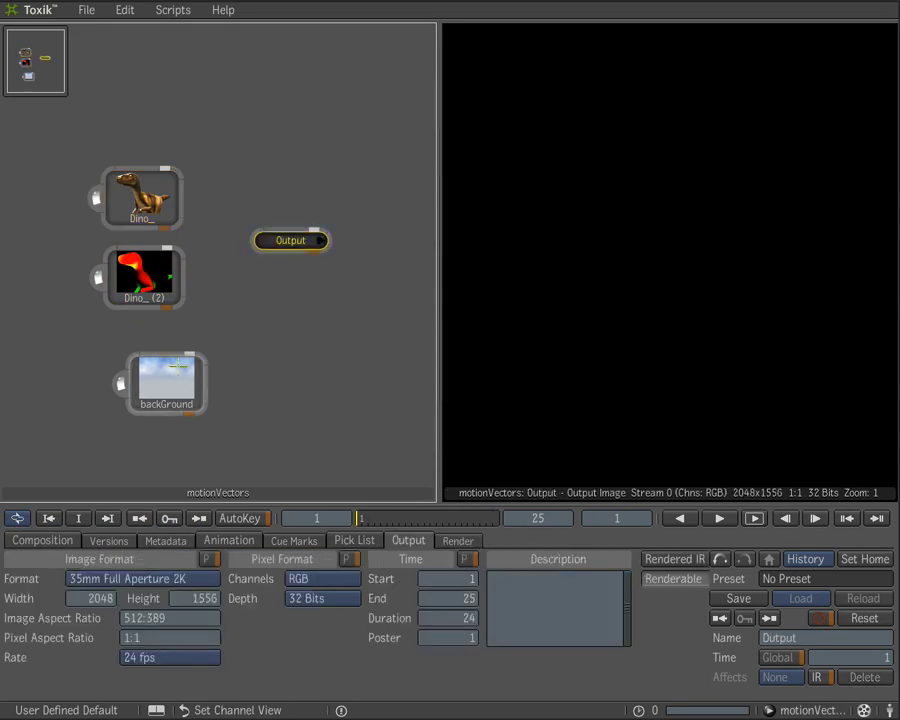
drag(175, 367, 134, 374)
drag(132, 294, 127, 289)
click(160, 205)
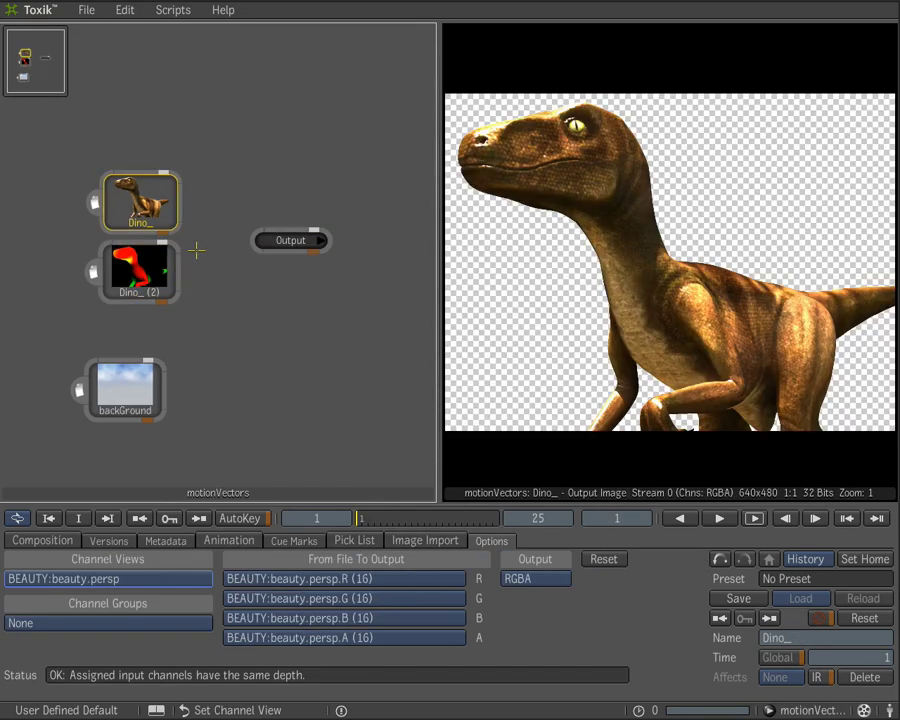
Step: Add a Blur node from the Filtering tools between the dinosaur nodes and Output, moving Output over to make room
middle_click(299, 204)
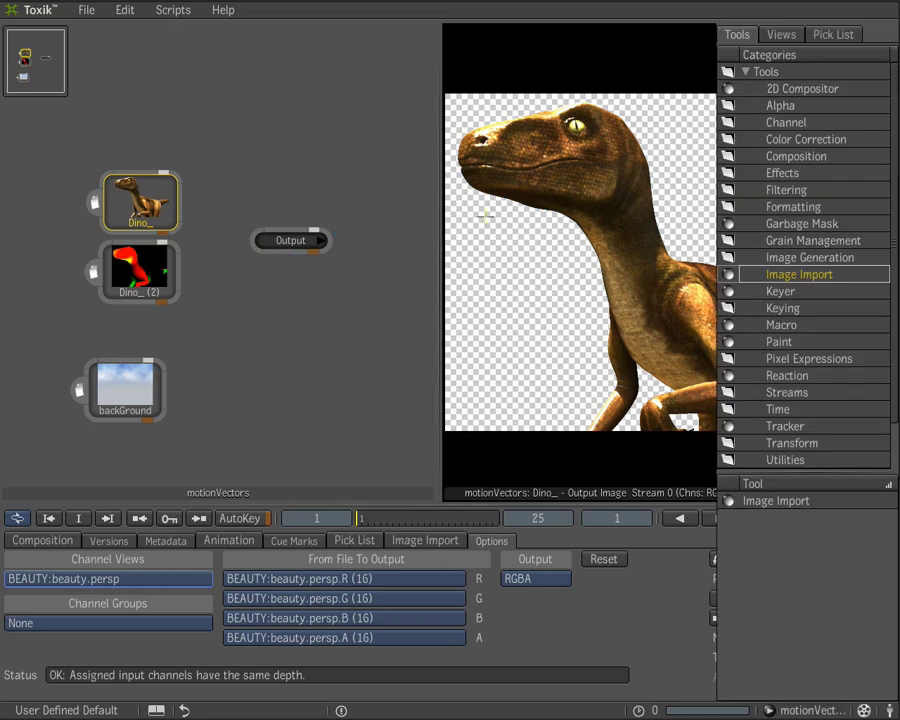
click(770, 189)
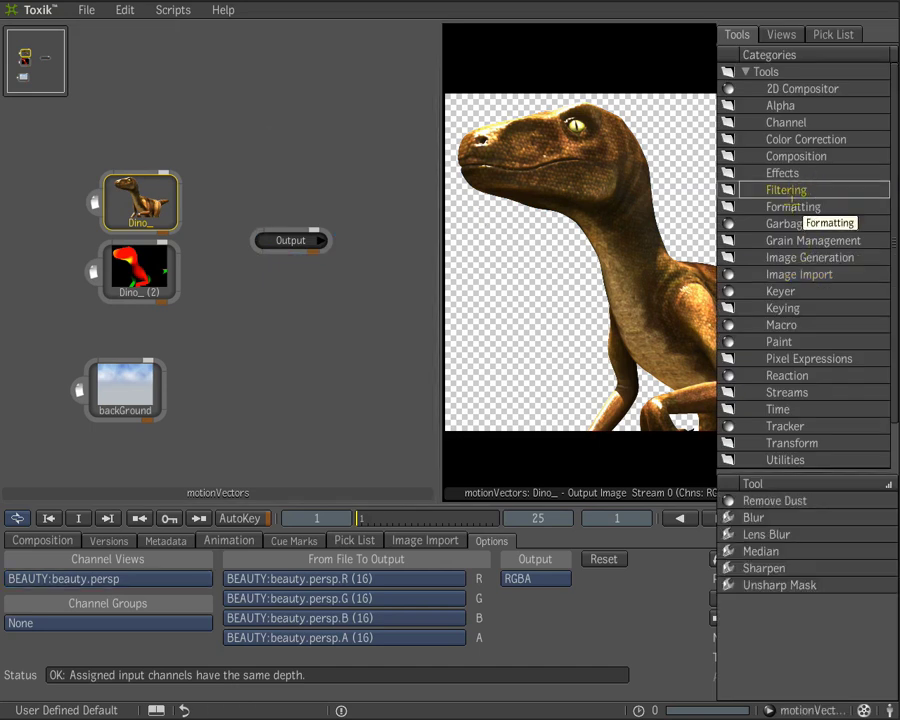
drag(752, 517, 246, 302)
drag(282, 241, 342, 262)
drag(246, 302, 252, 253)
Step: Connect Dino_ (2) to the Blur node's Forward Vectors input, Dino_ to its Input Image, and Blur to Output
drag(153, 262, 209, 256)
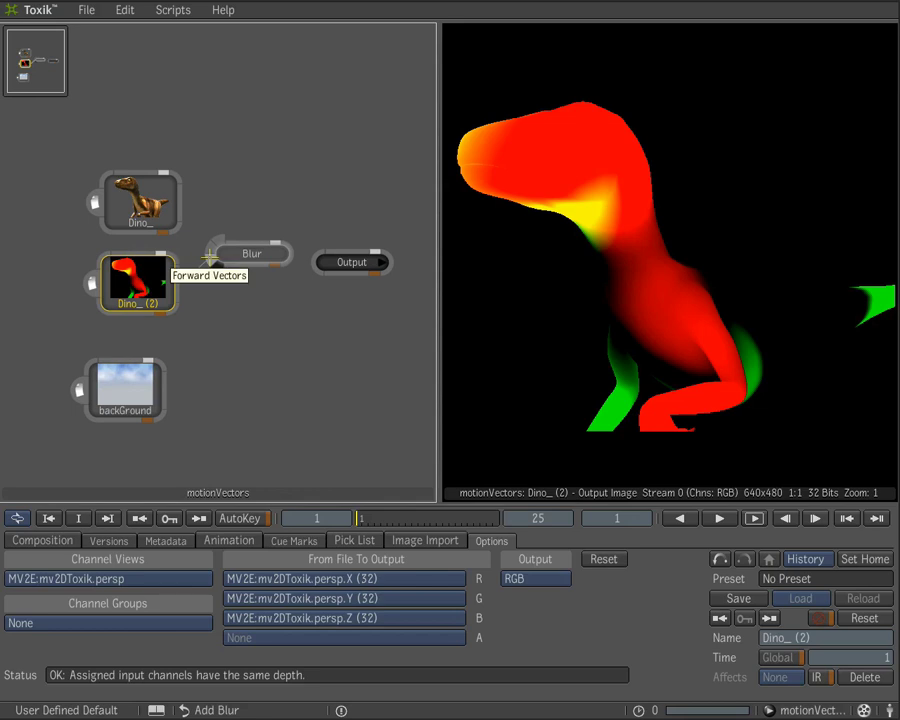
drag(209, 256, 209, 257)
drag(183, 201, 219, 239)
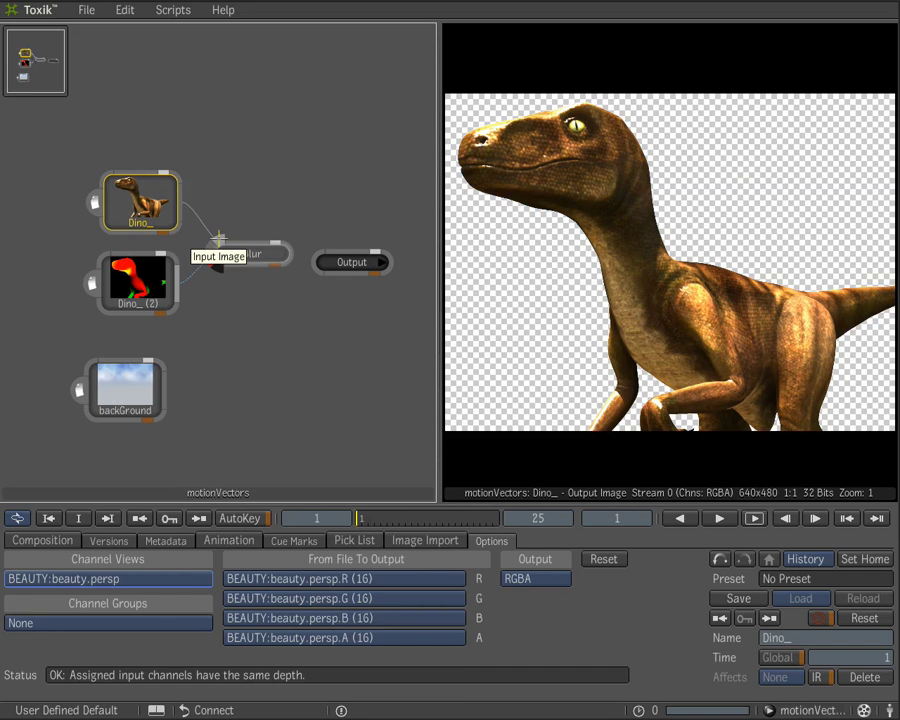
click(265, 253)
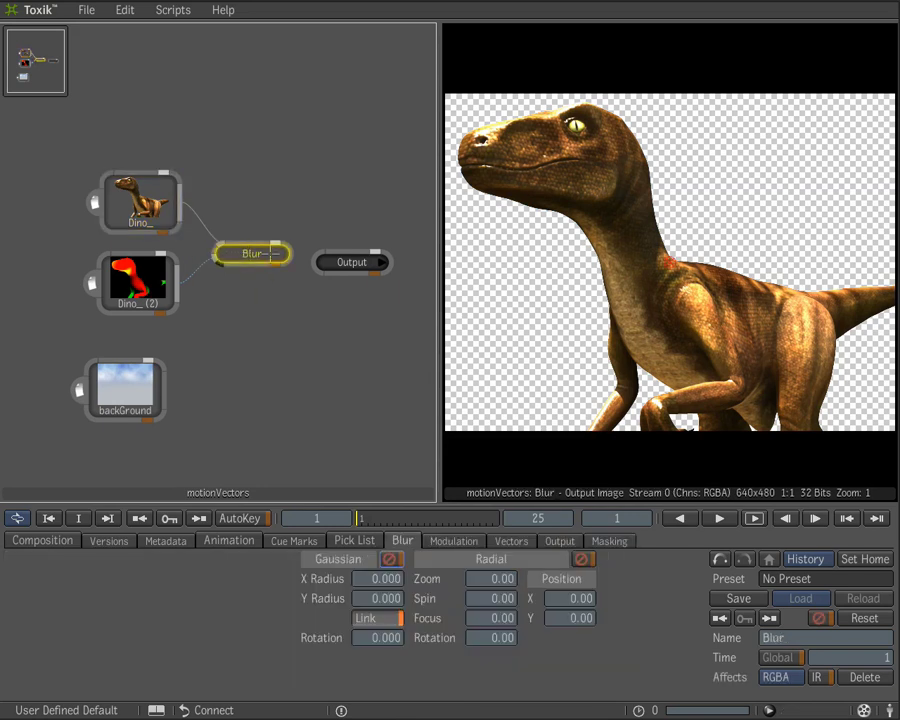
drag(251, 253, 322, 263)
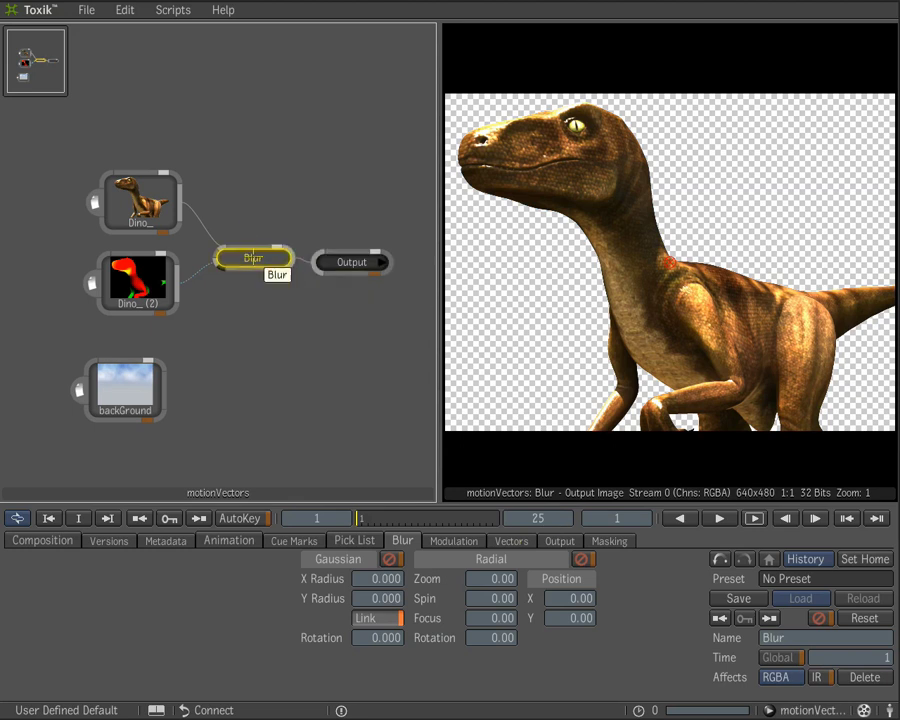
Step: Turn on View Vectors for the Blur node and set the vectors' Display Scale to 2.6
click(510, 541)
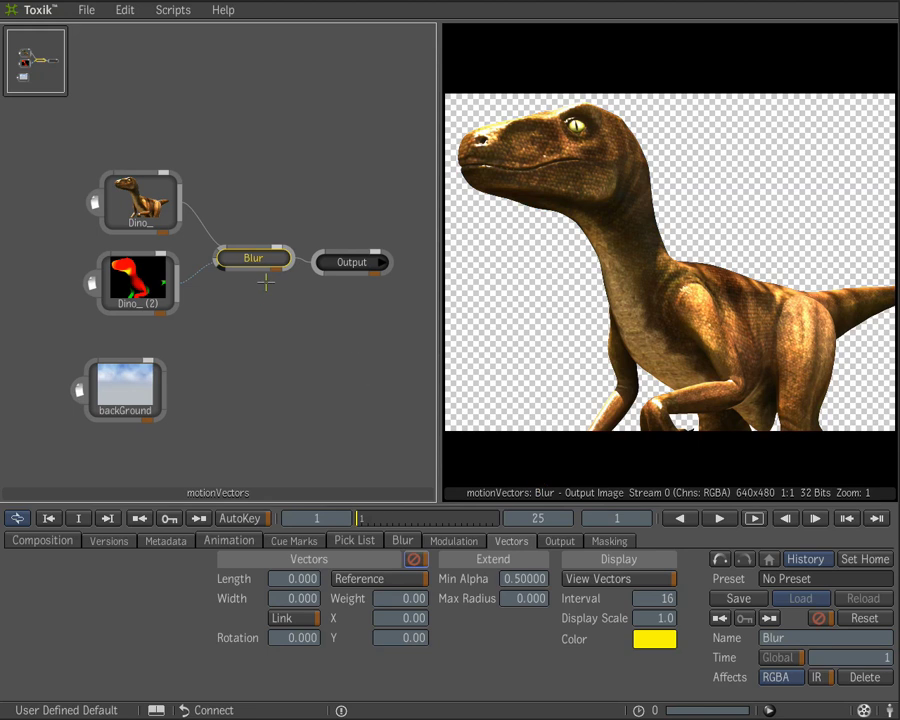
click(628, 579)
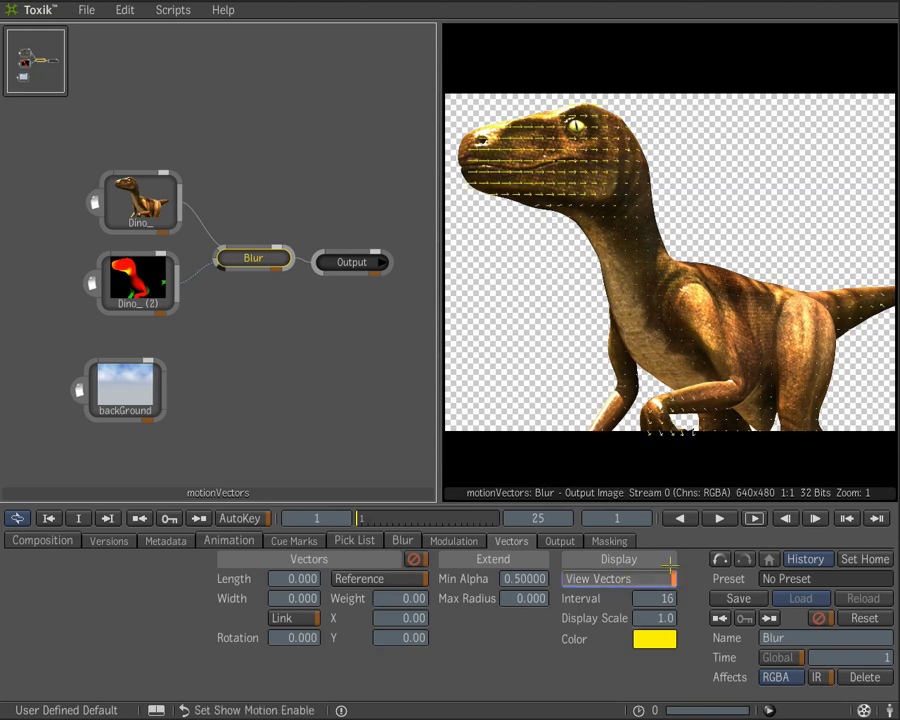
drag(663, 618, 554, 474)
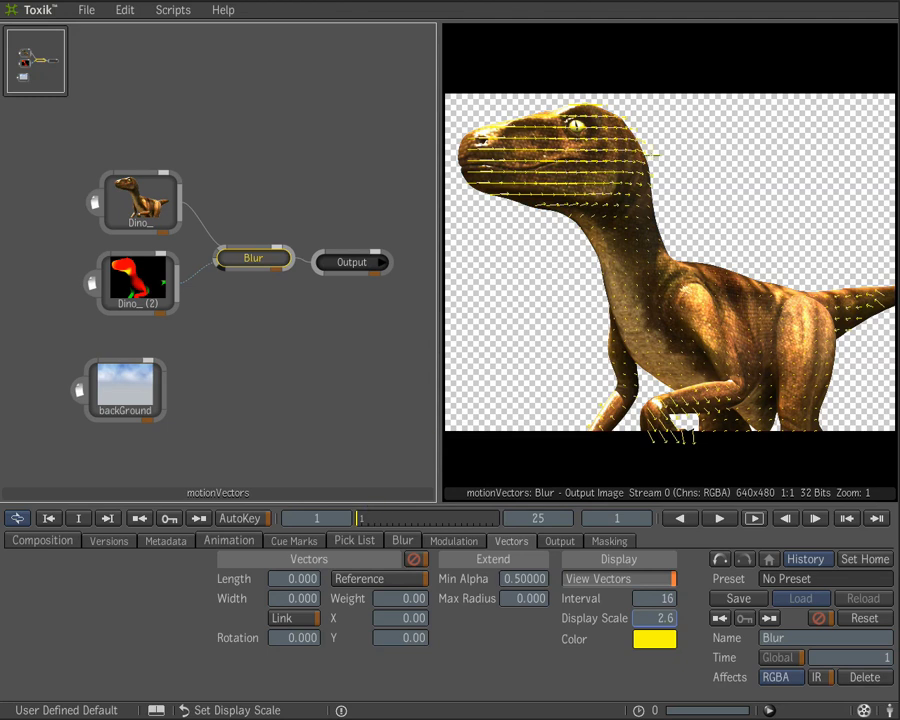
Step: Set the composition's end time to 5, go to frame 2, and turn off View Vectors for the Blur node
mouse_move(396, 521)
mouse_down()
mouse_move(424, 518)
mouse_move(411, 518)
mouse_up()
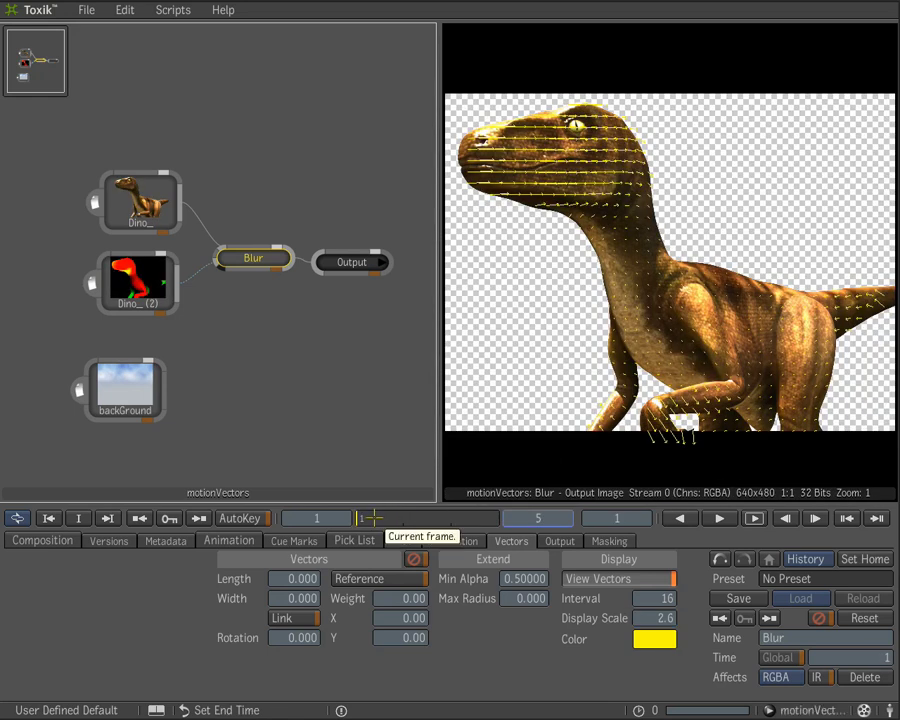
drag(368, 518, 383, 518)
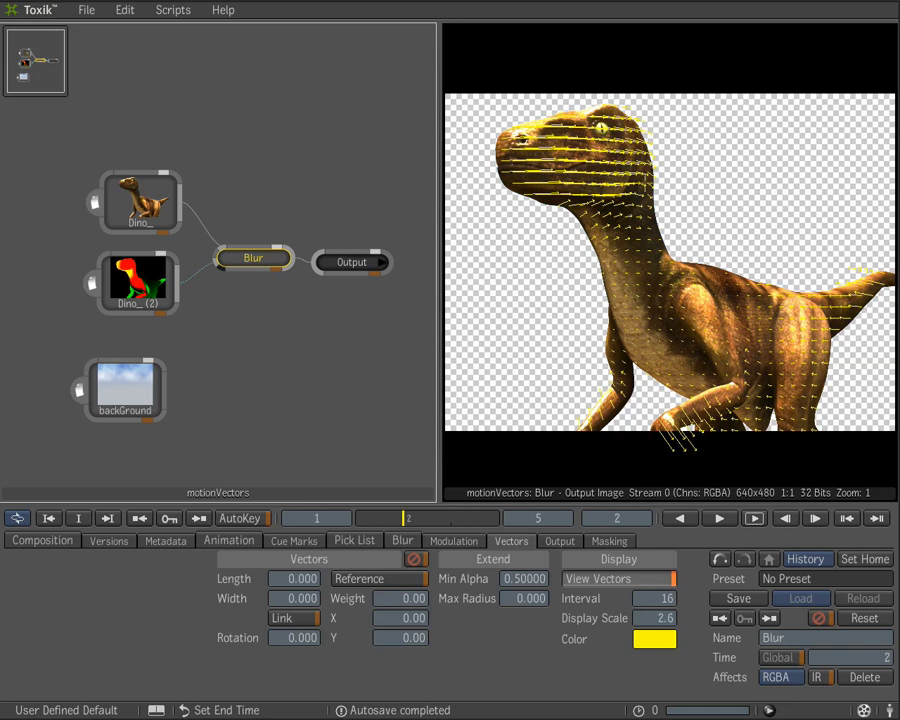
click(598, 578)
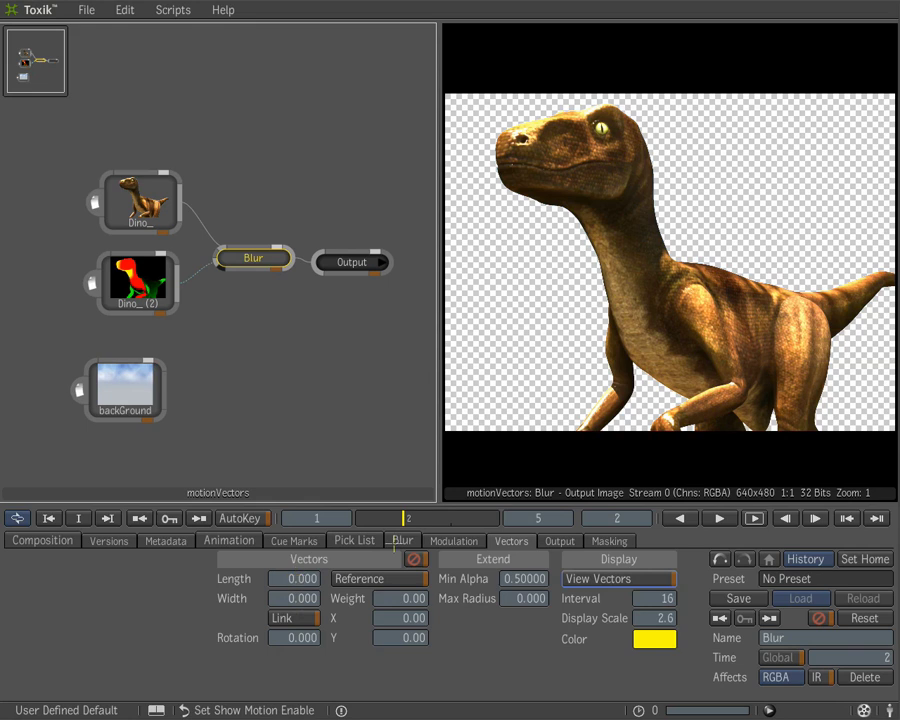
Step: Link the Blur vectors' Length and Width, set them to 0.2, and compare the result with the original Dino_ image
click(293, 618)
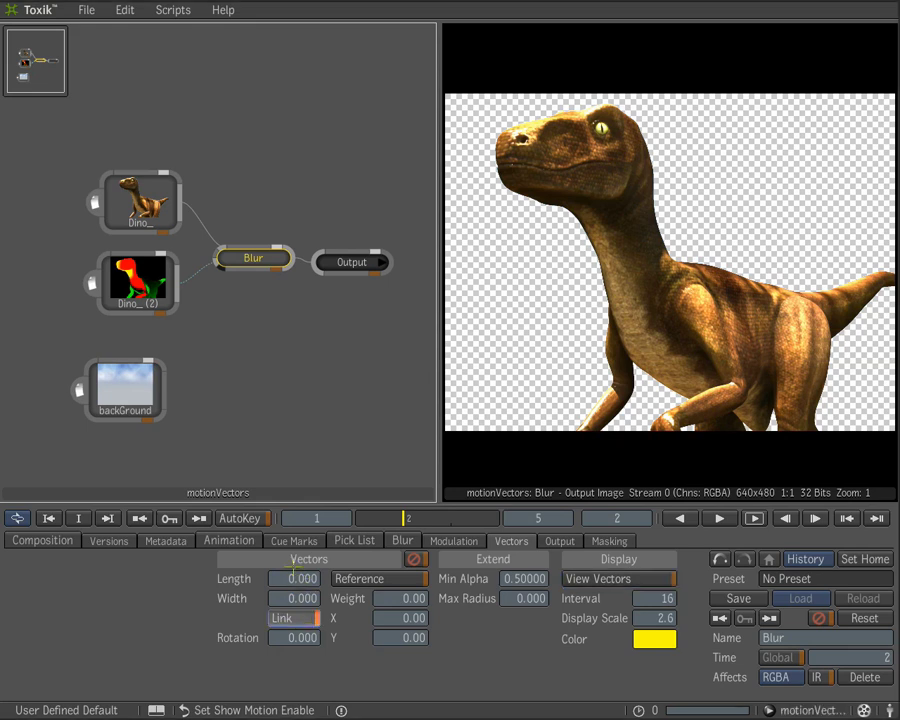
click(285, 578)
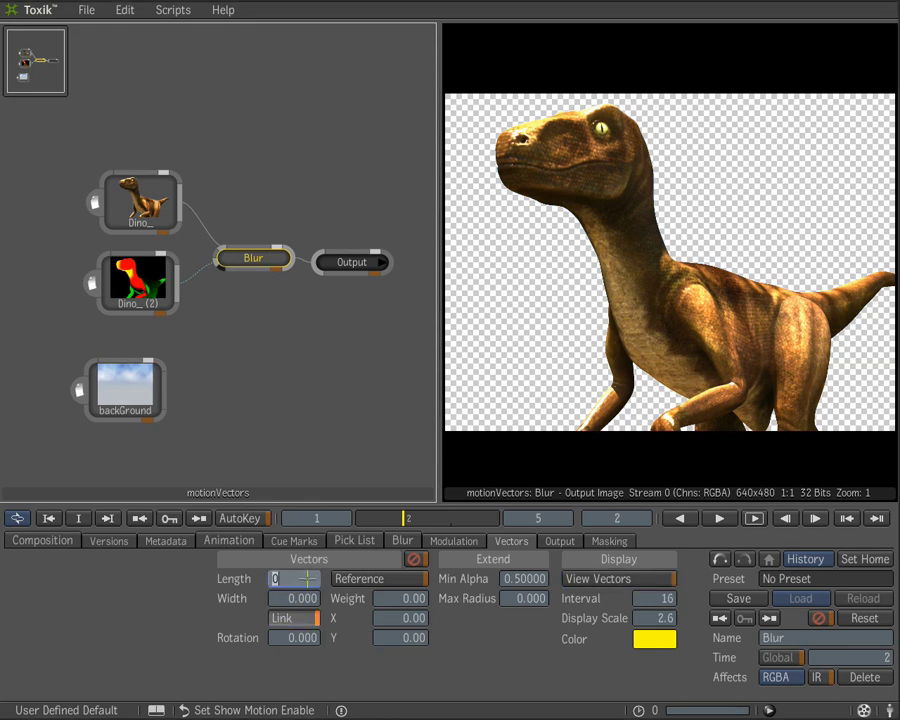
text(0.2)
key(Return)
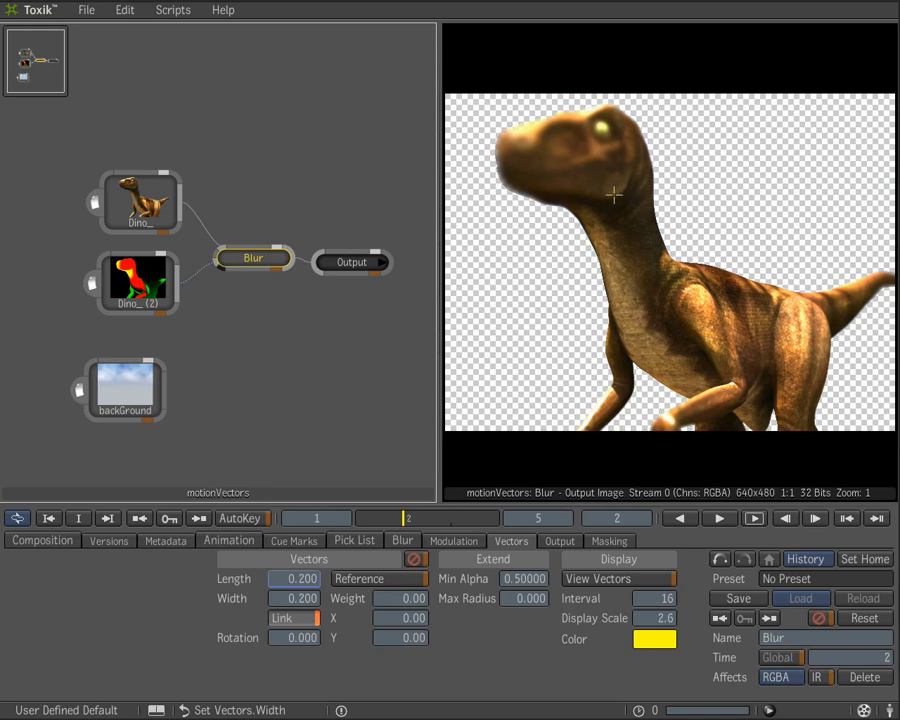
click(165, 203)
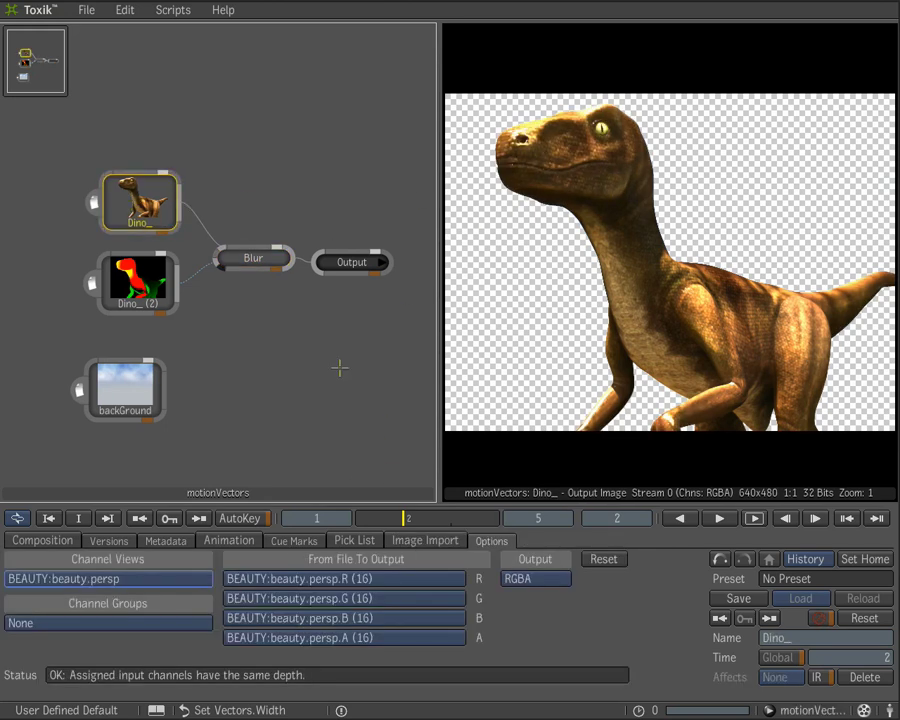
click(253, 258)
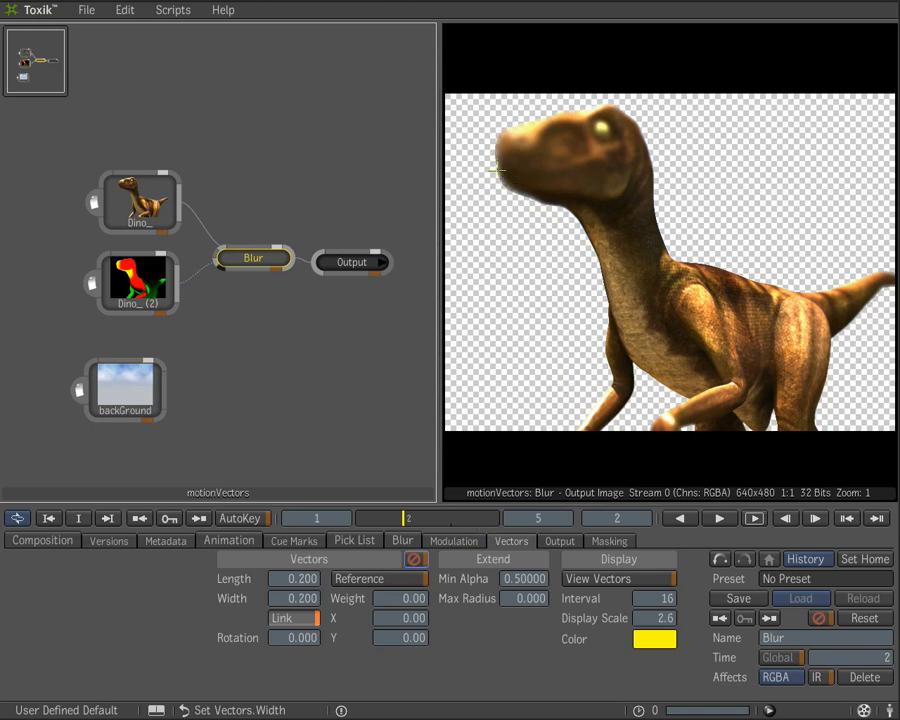
Step: Move the Dino_ and Dino_ (2) nodes farther left in the schematic, away from the Blur node
click(158, 398)
click(468, 518)
drag(465, 517, 418, 517)
drag(126, 287, 109, 286)
drag(154, 201, 129, 203)
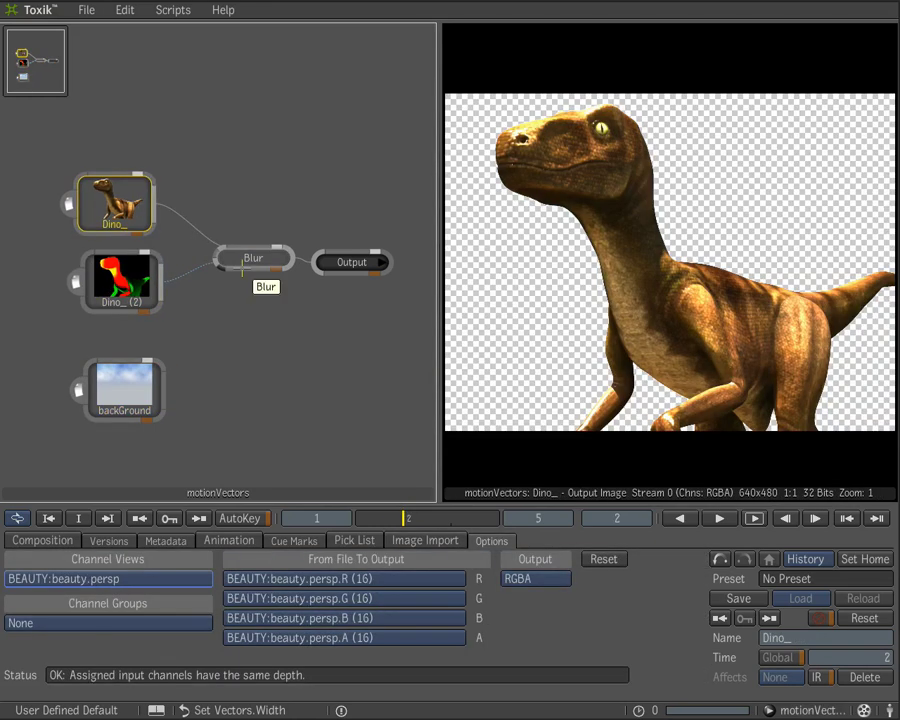
Step: Add a Blend & Comp node from the Composition tools below Blur and move Output down to the right of it
middle_click(440, 285)
mouse_move(496, 285)
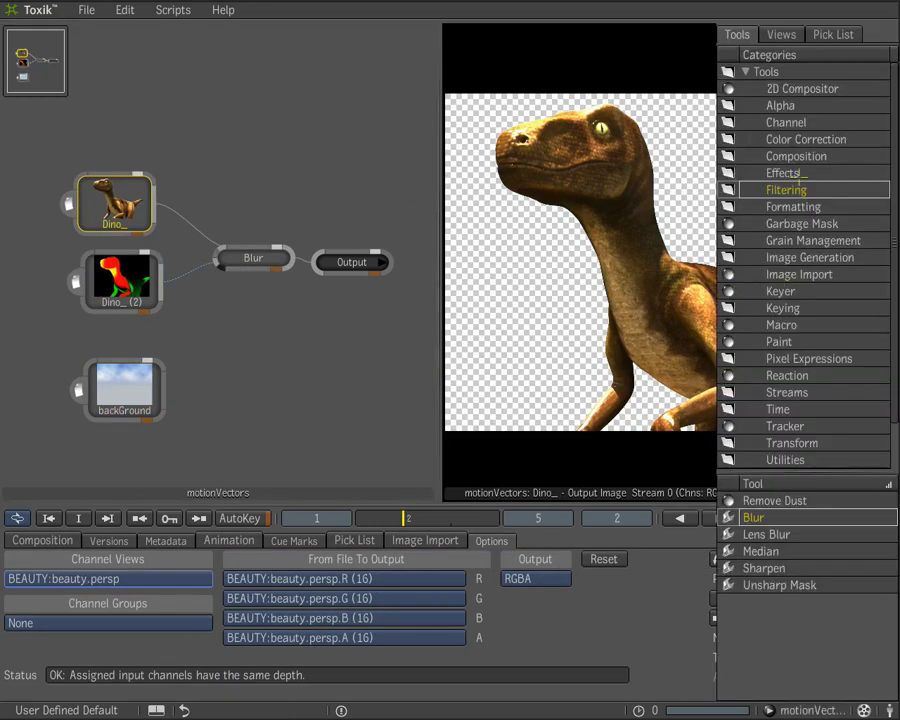
click(790, 139)
click(798, 156)
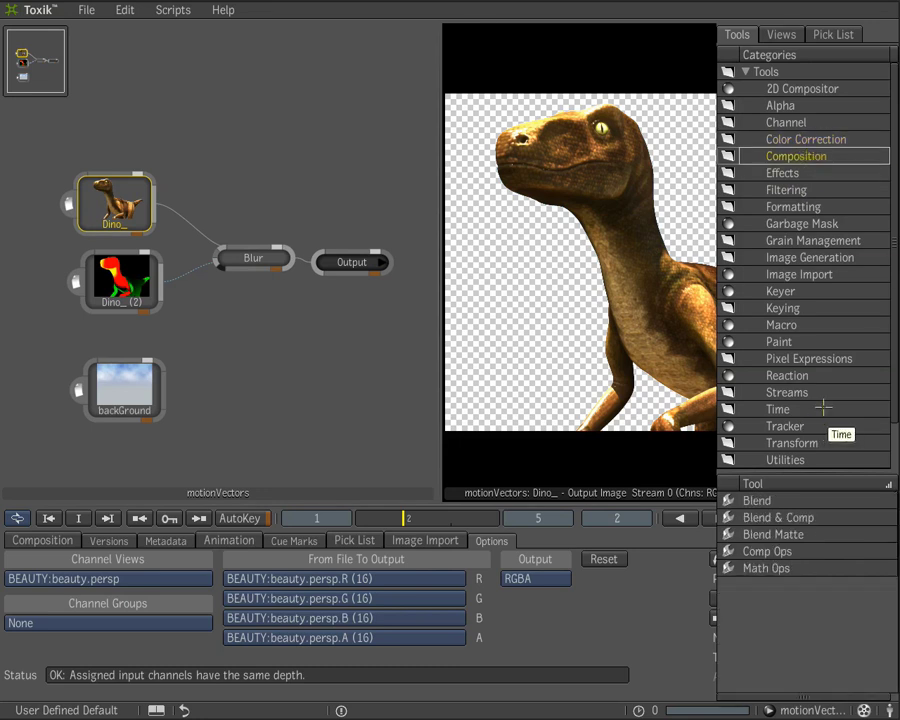
drag(735, 518, 309, 322)
drag(337, 265, 394, 358)
drag(315, 324, 311, 367)
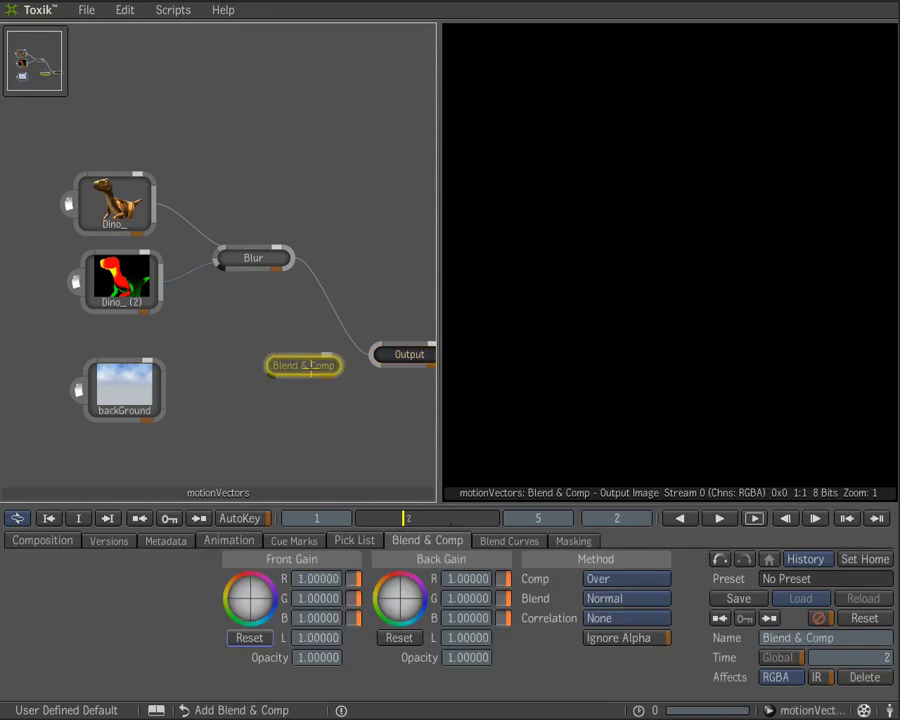
Step: Connect backGround to Blend & Comp's back input, Blur to its Front input, and Blend & Comp to Output
click(158, 392)
drag(160, 390, 258, 366)
drag(292, 258, 270, 357)
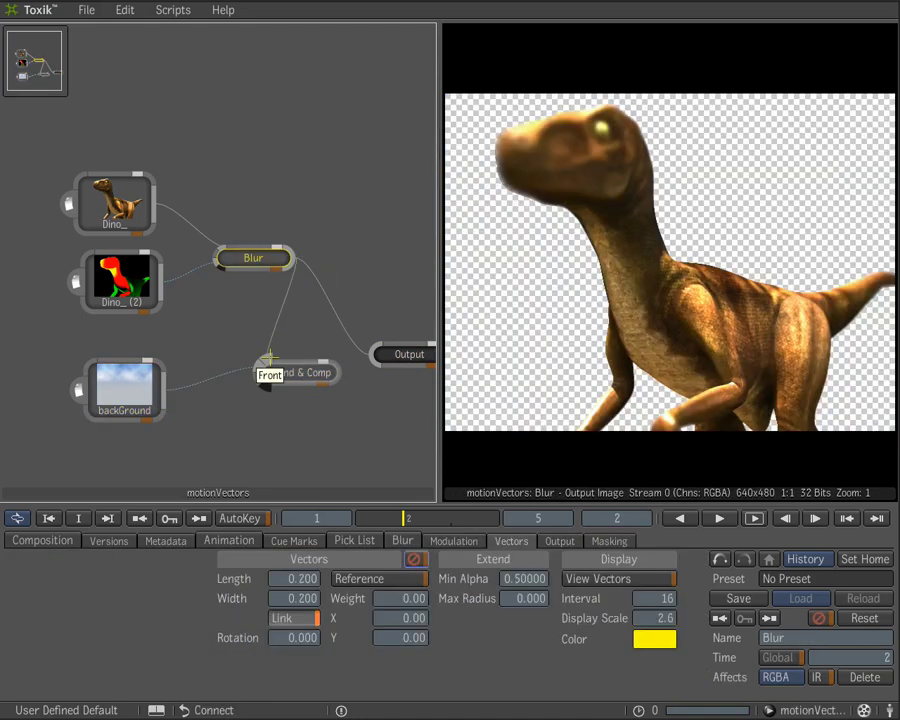
click(298, 372)
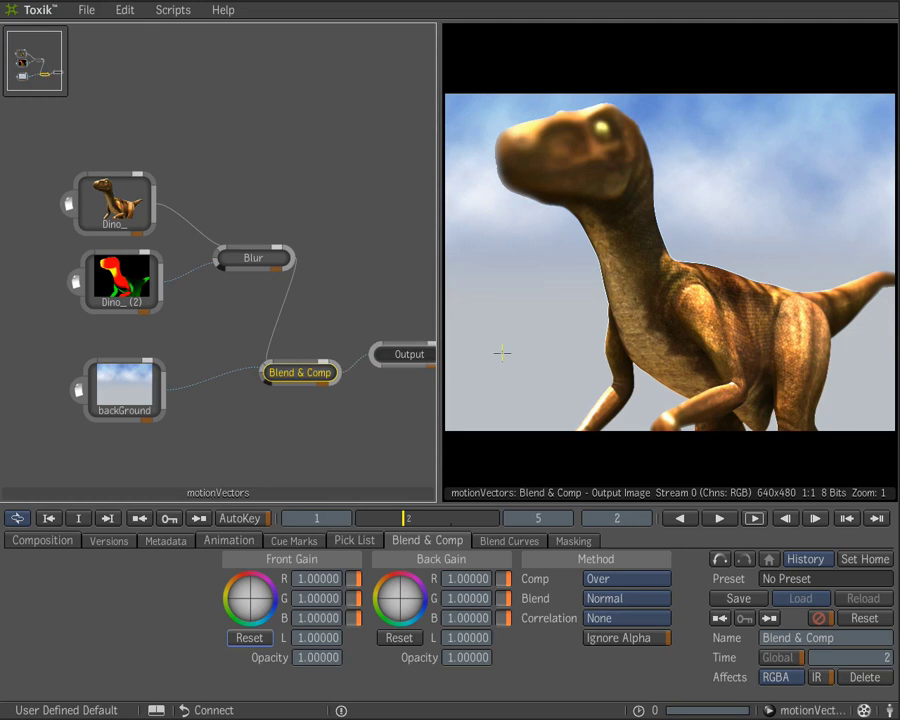
Step: Compare the Blur node's output with the Blend & Comp result, examining the blur along the dinosaur's edges
drag(258, 257, 245, 256)
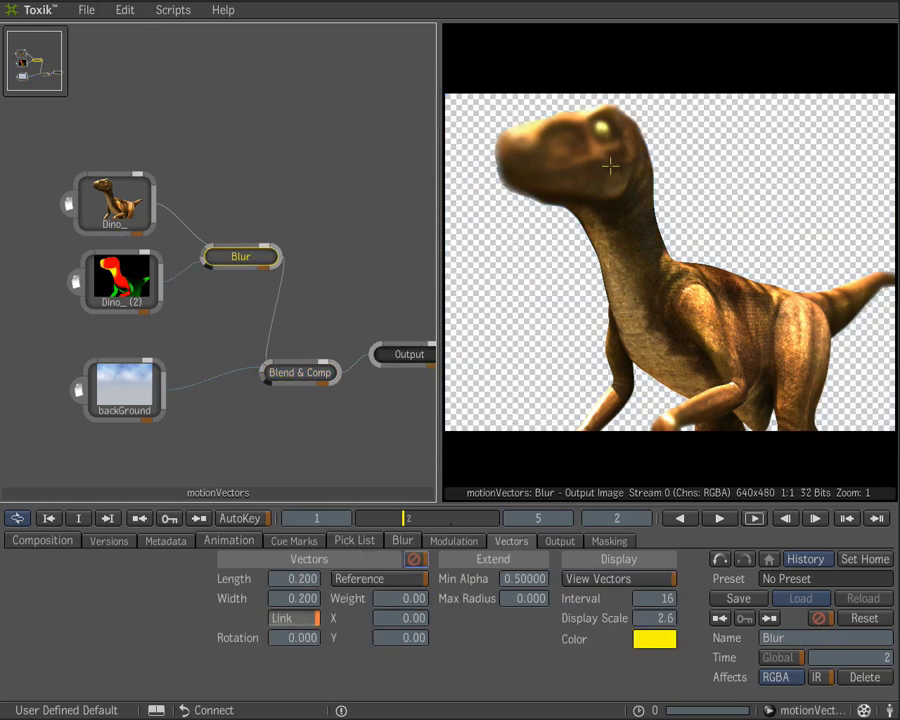
click(299, 372)
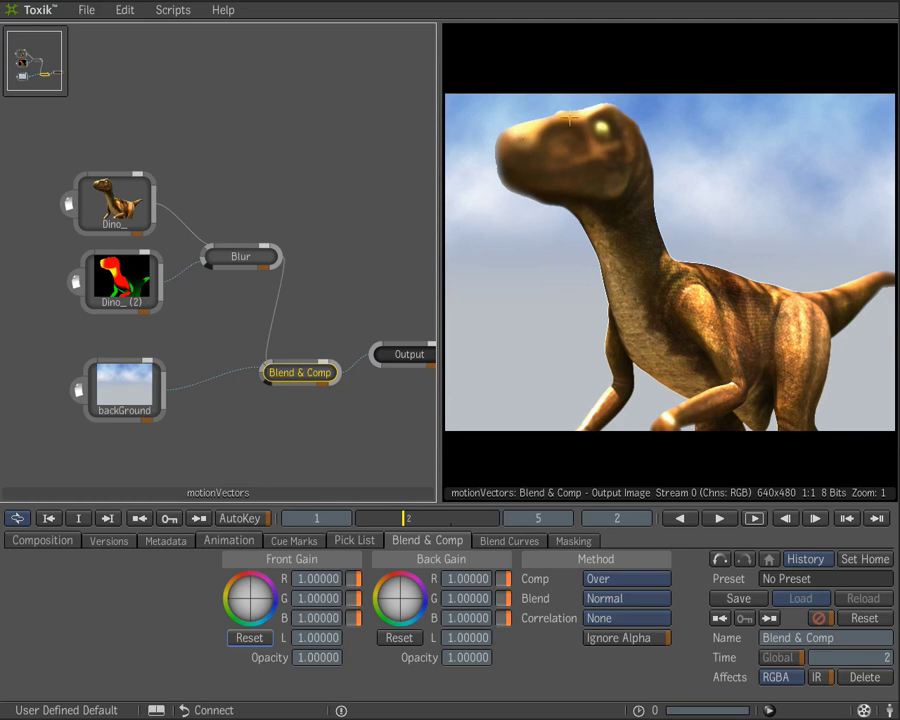
click(240, 256)
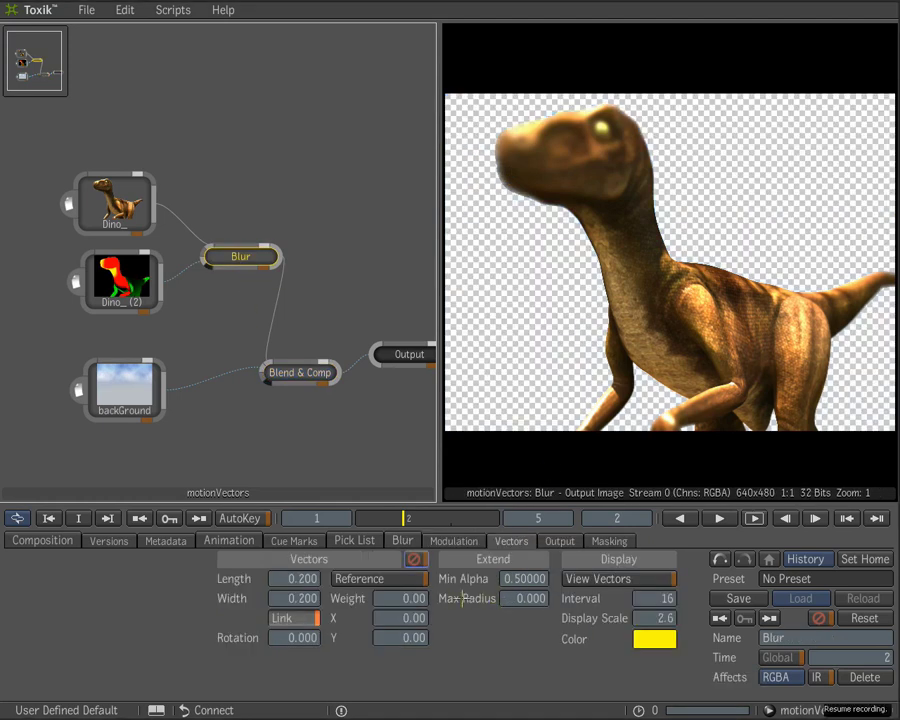
Step: Set the Extend Max Radius of the Blur vectors to 5 and view the Blend & Comp result
click(537, 598)
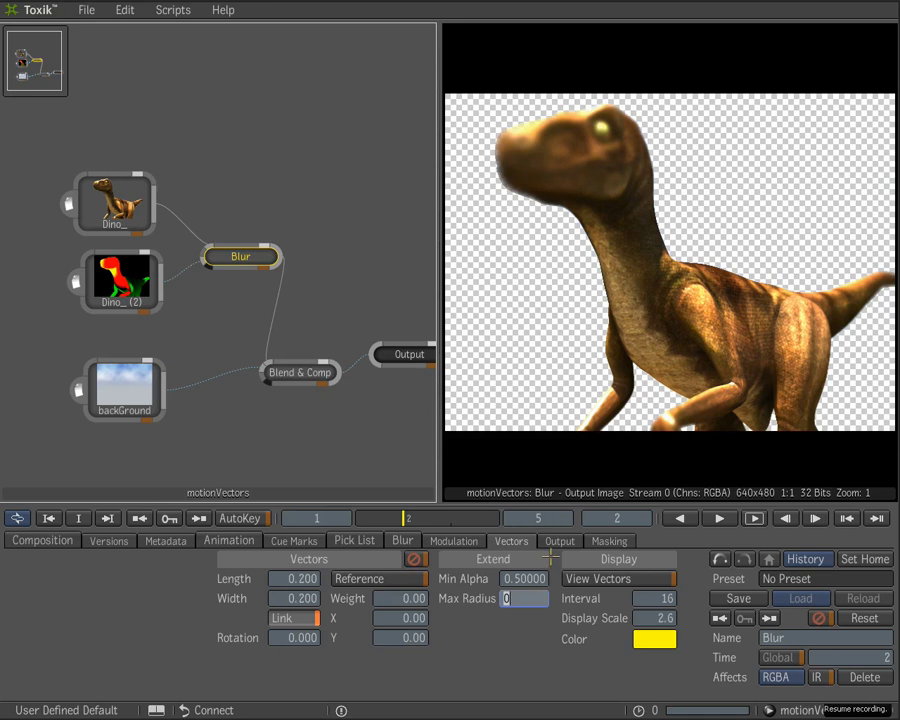
text(2)
key(Return)
click(527, 598)
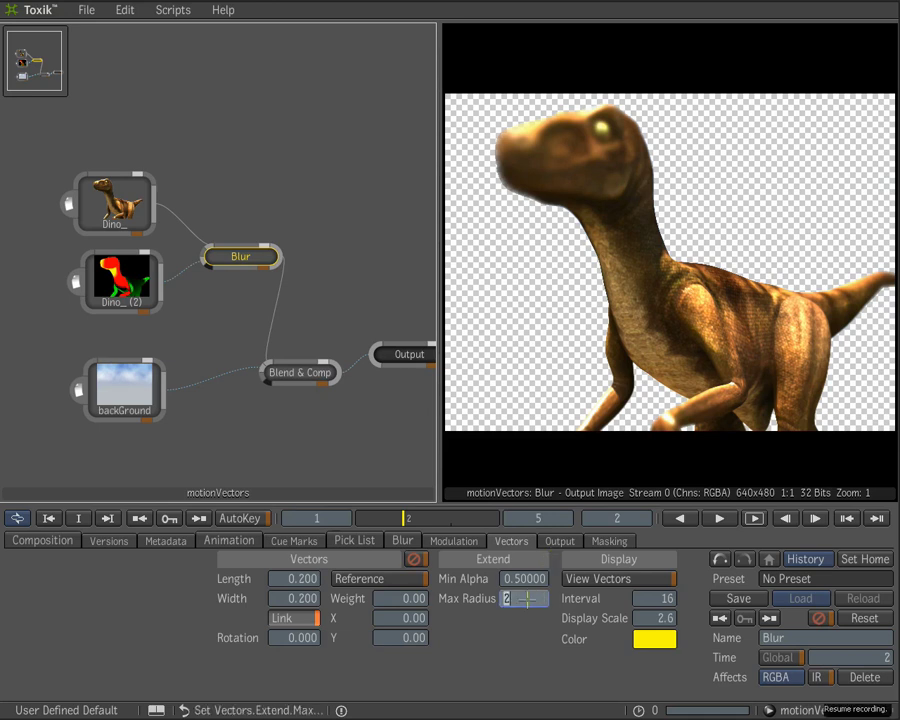
key(Return)
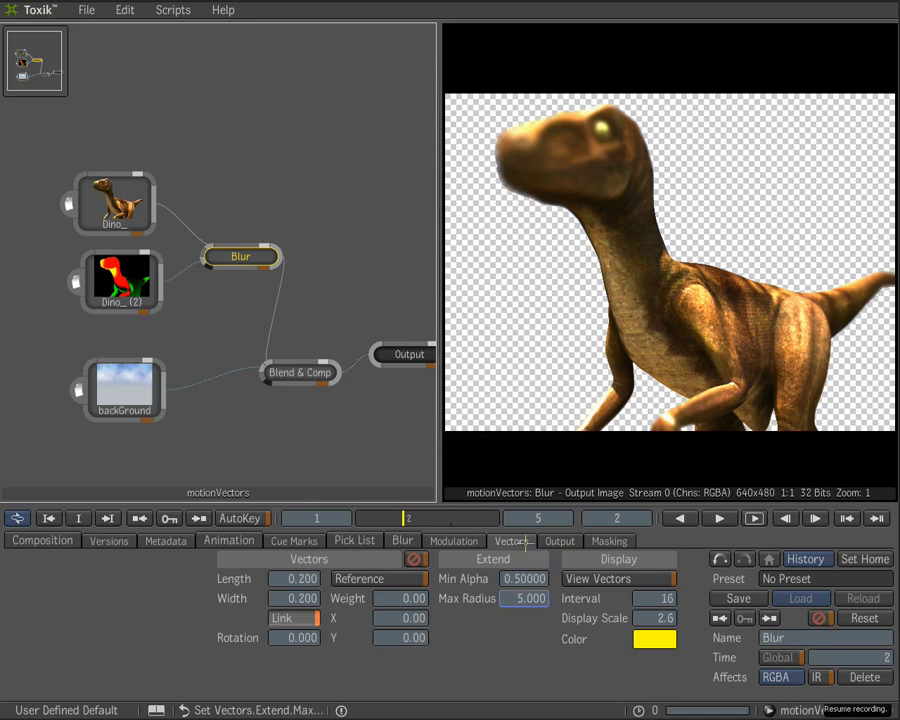
click(318, 373)
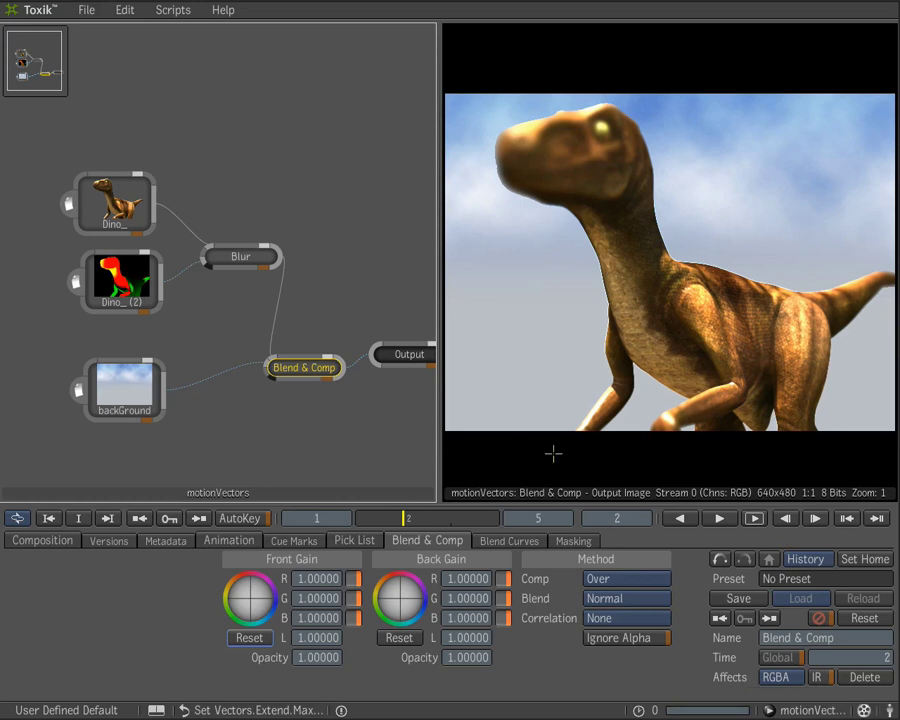
Step: Add a Set Alpha node from the Alpha tools above Blur, moving the Dino_ nodes and Blur apart to make room
middle_click(378, 239)
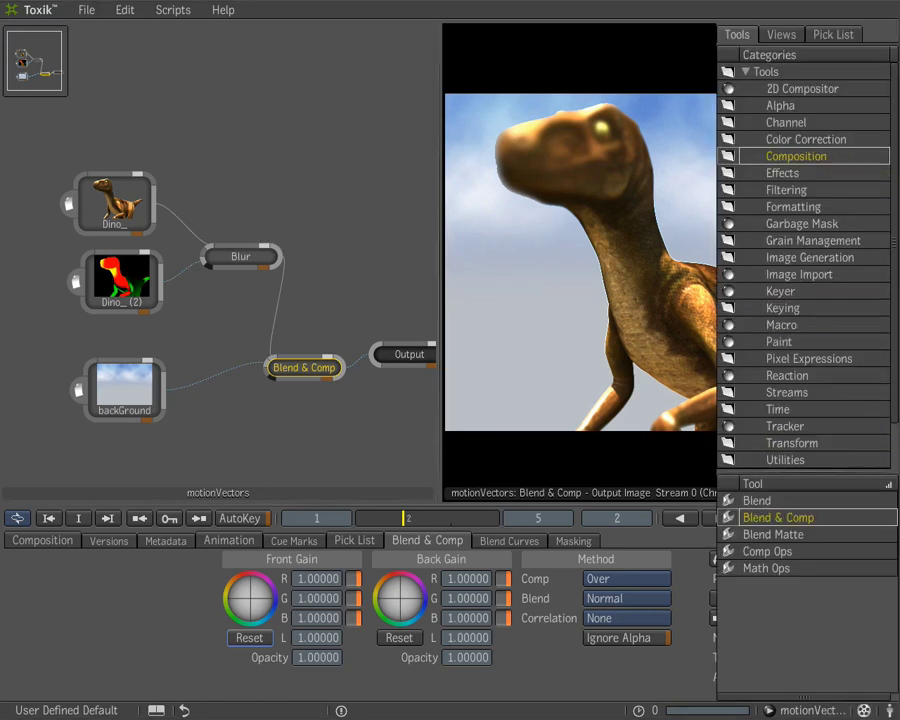
scroll(893, 400, down, 3)
scroll(893, 400, up, 3)
click(780, 105)
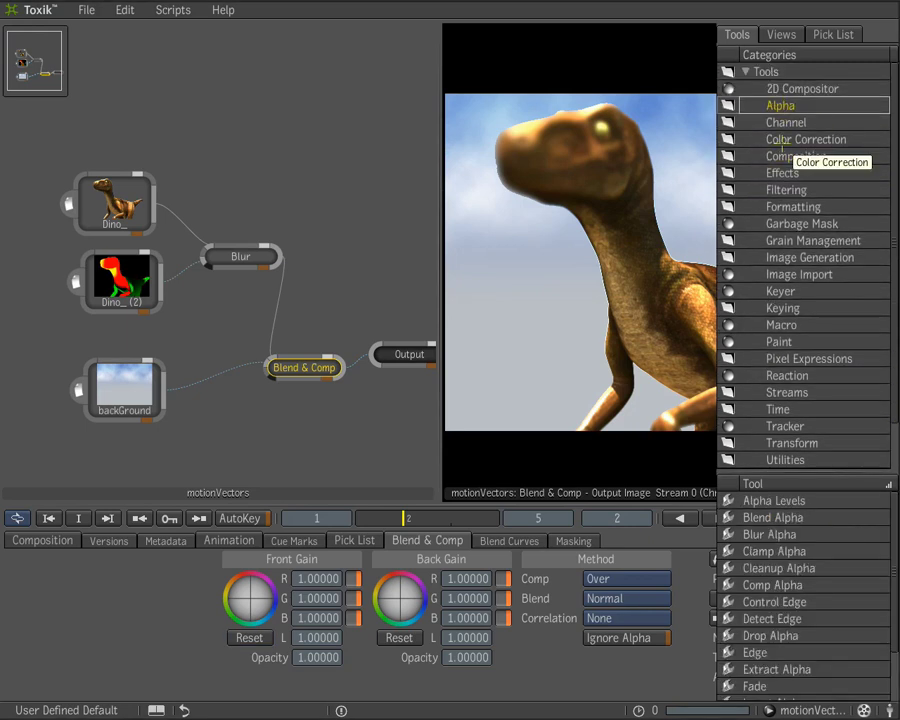
scroll(850, 600, down, 4)
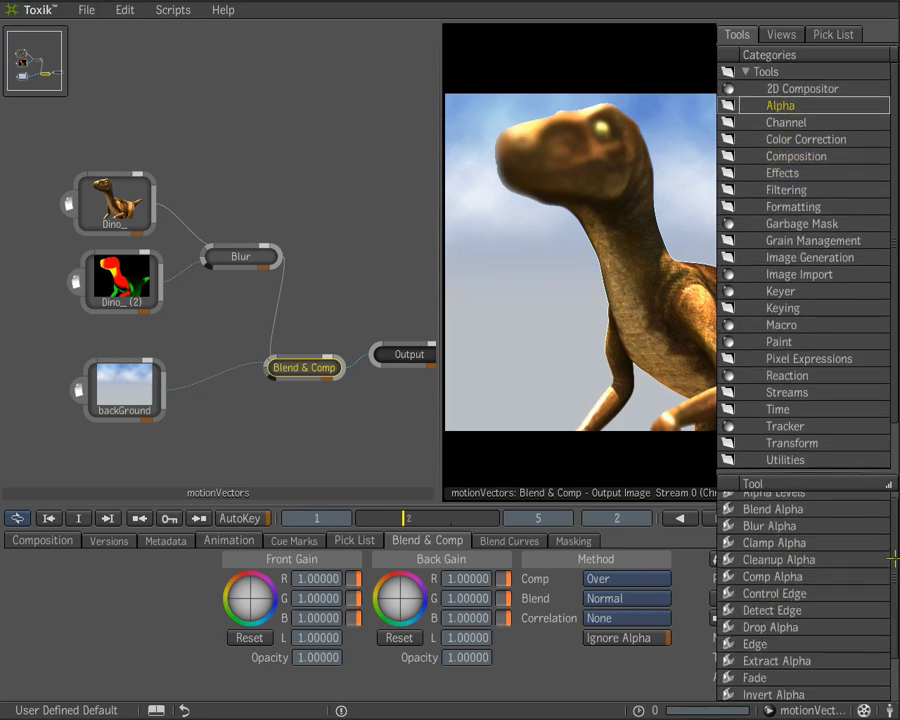
drag(766, 691, 238, 292)
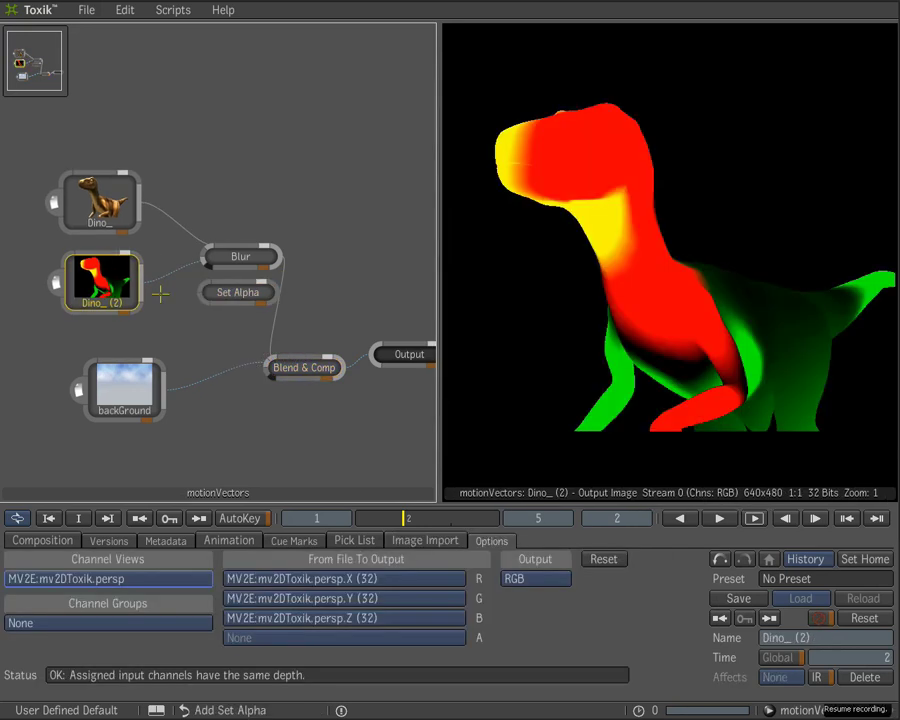
drag(238, 292, 279, 286)
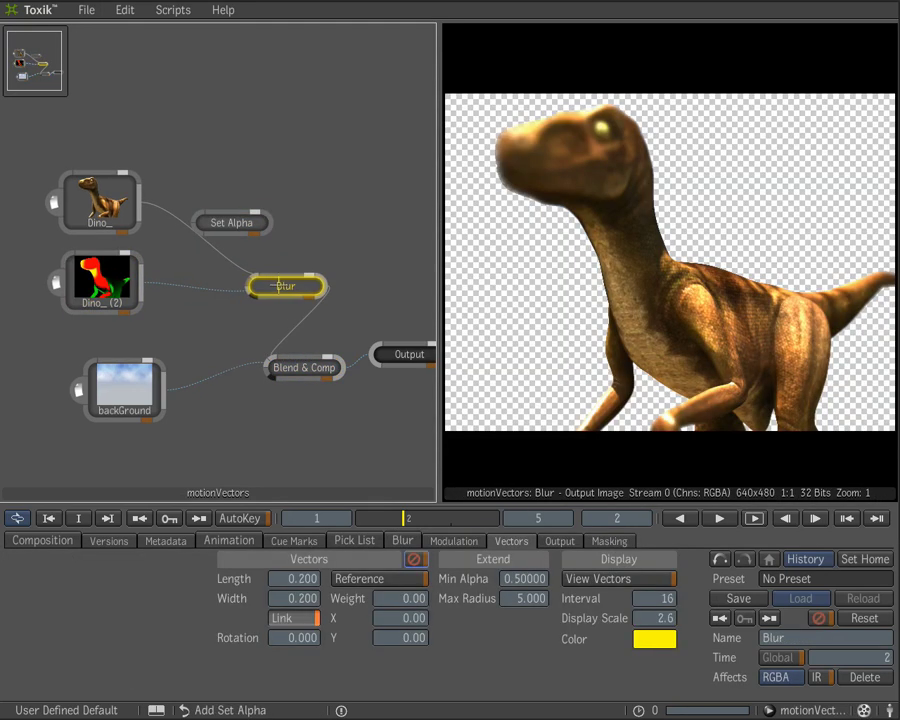
drag(229, 222, 248, 226)
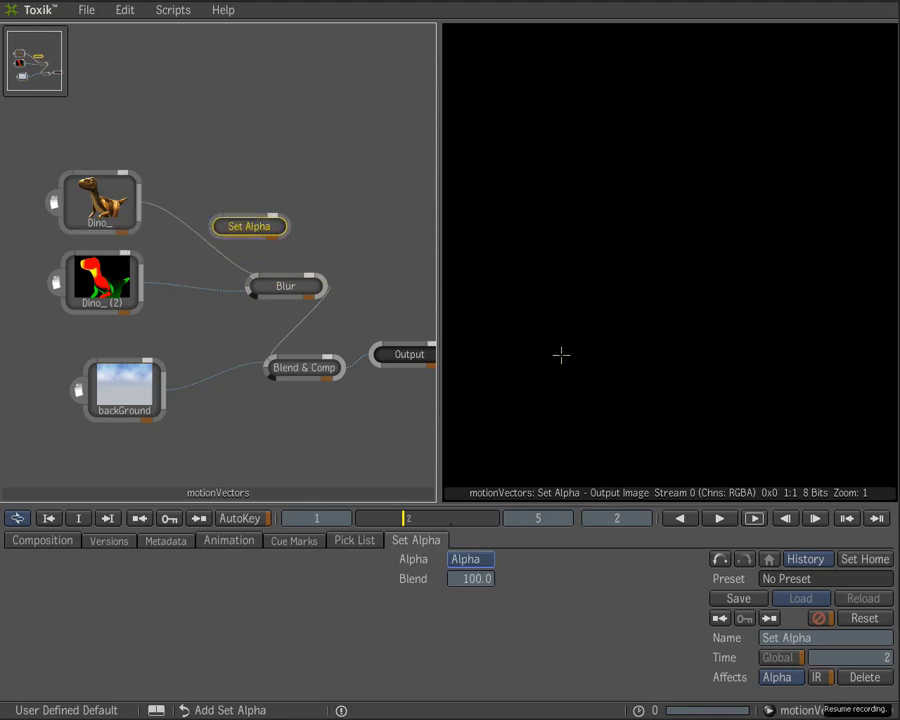
Step: Disconnect Dino_ and Dino_ (2) from the Blur node and move Set Alpha closer to the dinosaur nodes
click(221, 287)
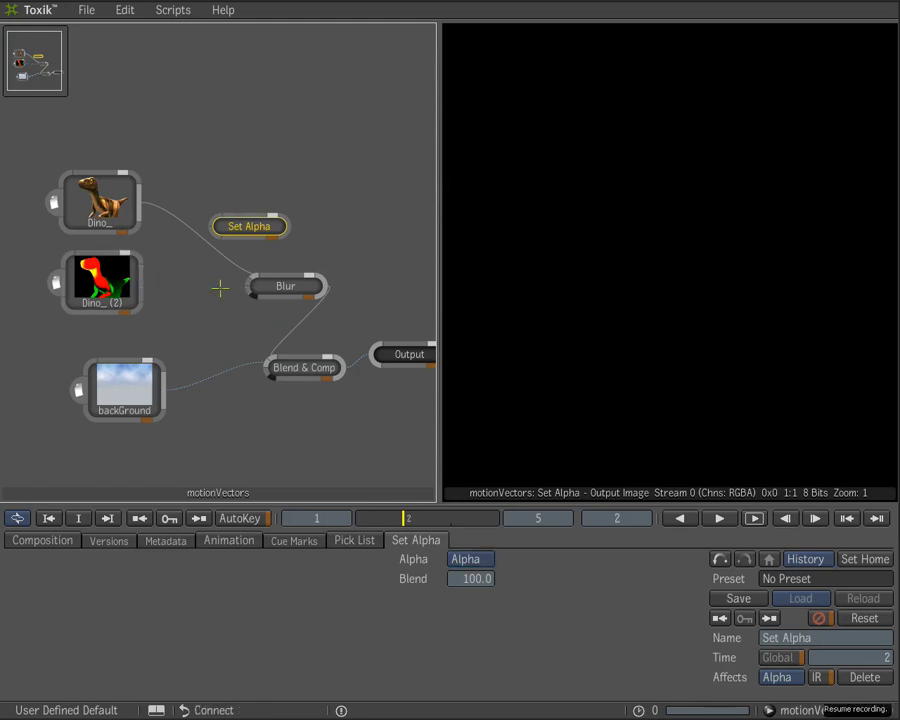
key(Delete)
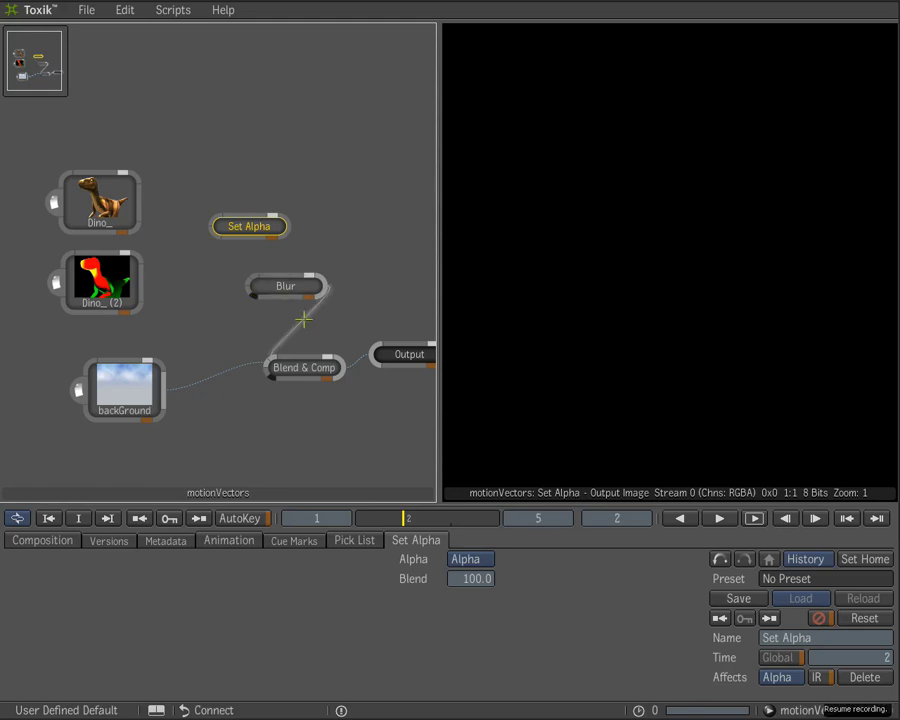
drag(240, 228, 216, 233)
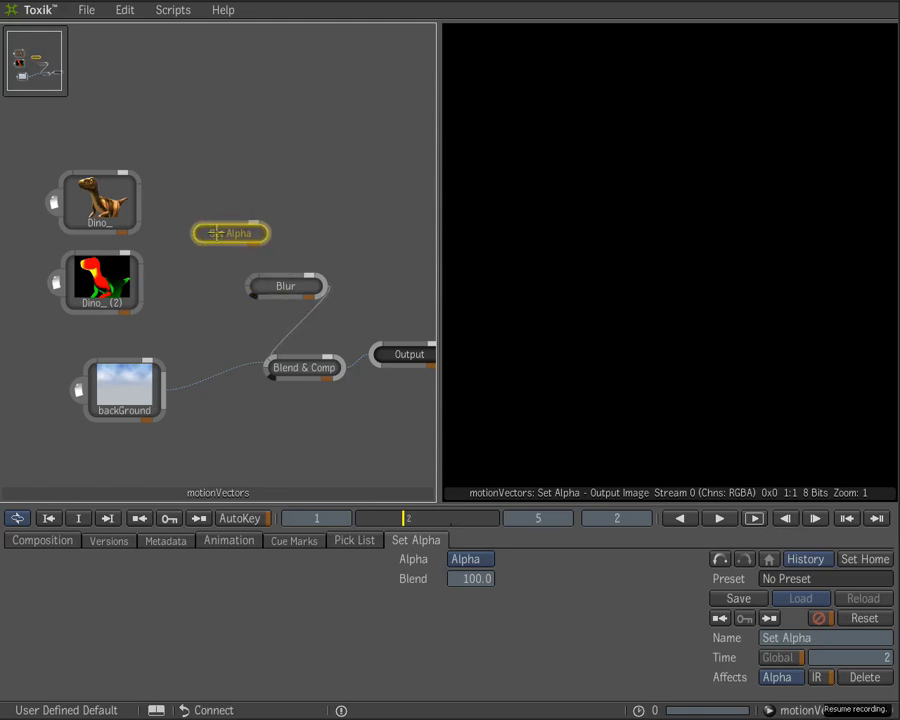
Step: Connect Dino_ (2) to Set Alpha as the image and Dino_ as its alpha source, keeping the Alpha option on Alpha
drag(148, 280, 191, 226)
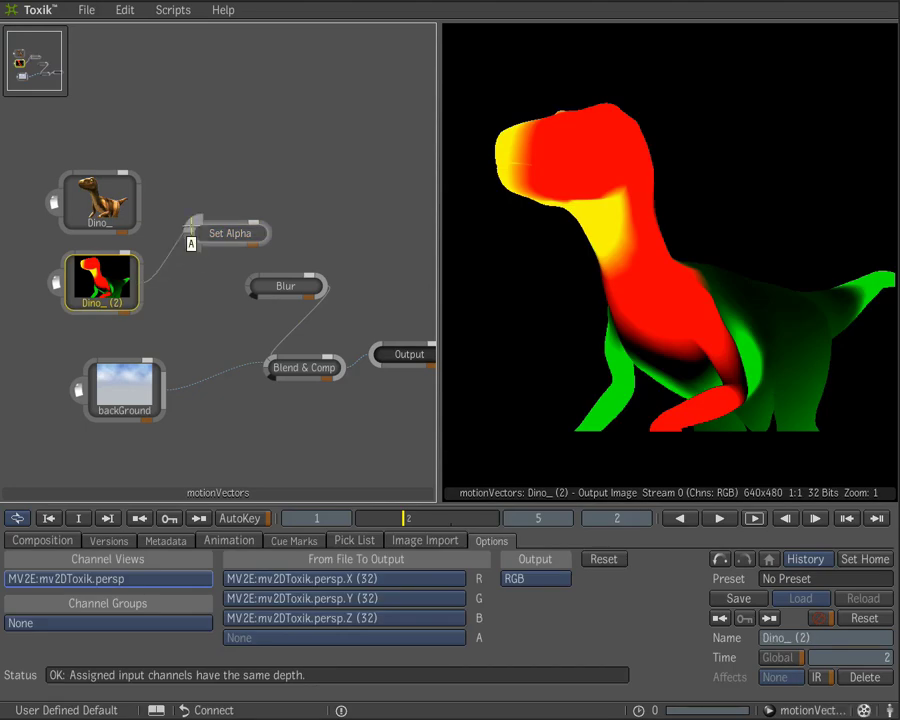
drag(191, 226, 191, 226)
drag(142, 204, 192, 238)
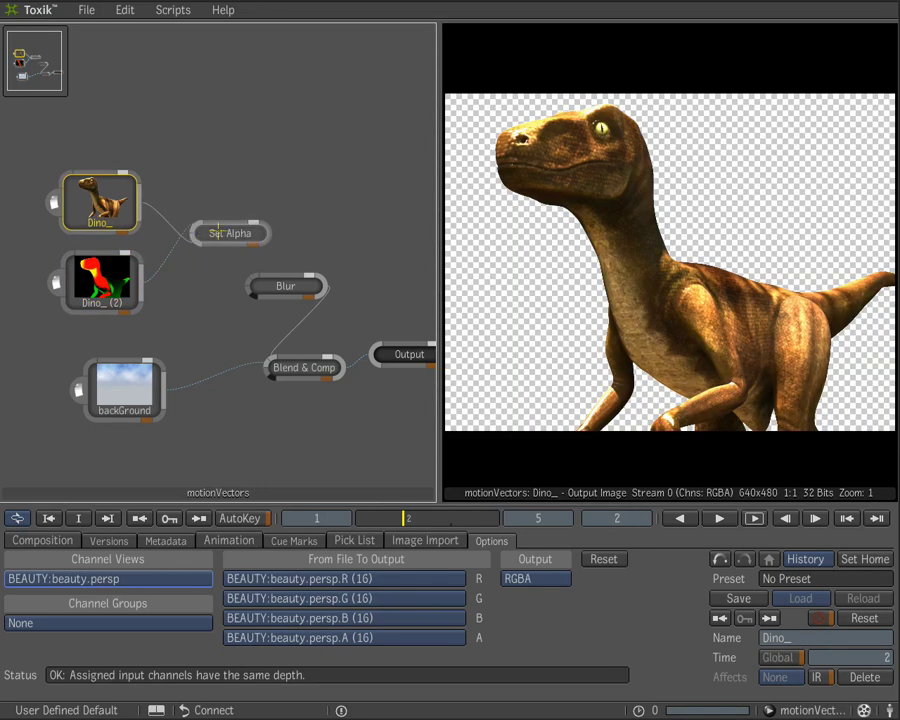
click(230, 233)
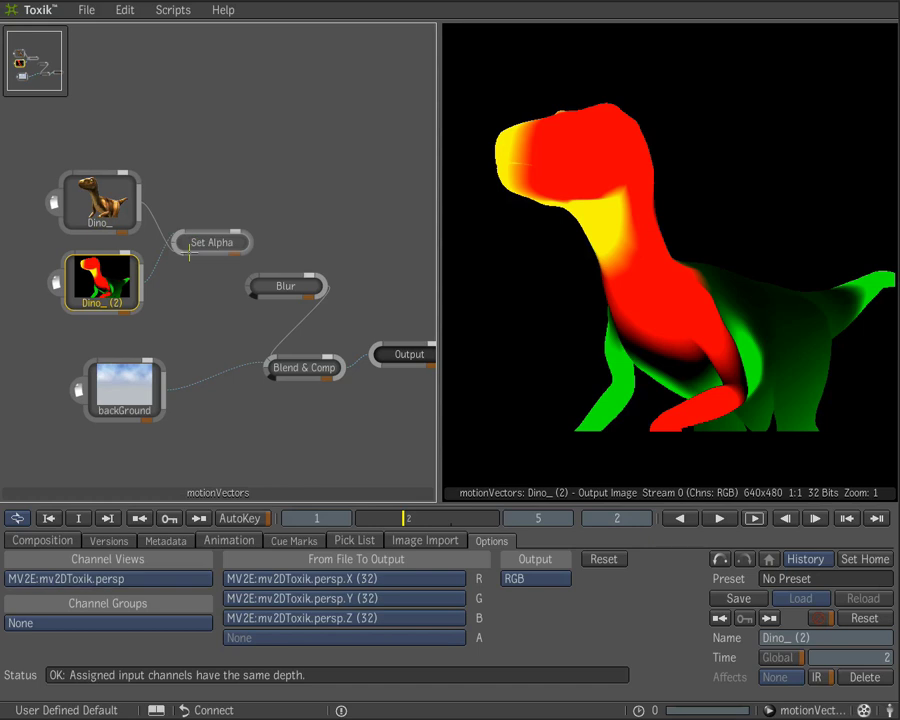
drag(207, 243, 202, 250)
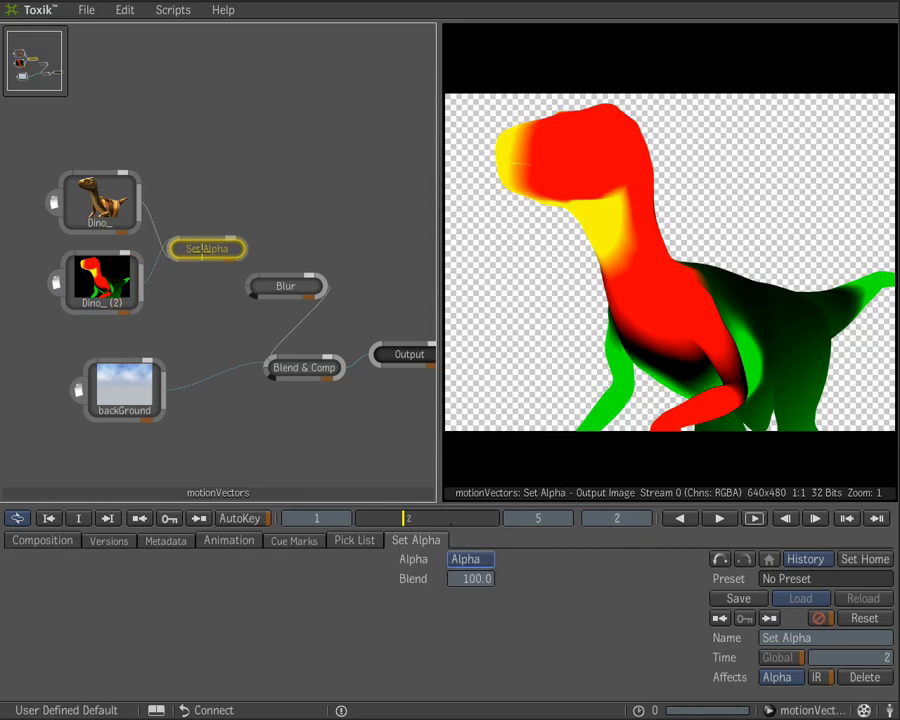
click(472, 559)
click(471, 560)
click(470, 559)
click(470, 559)
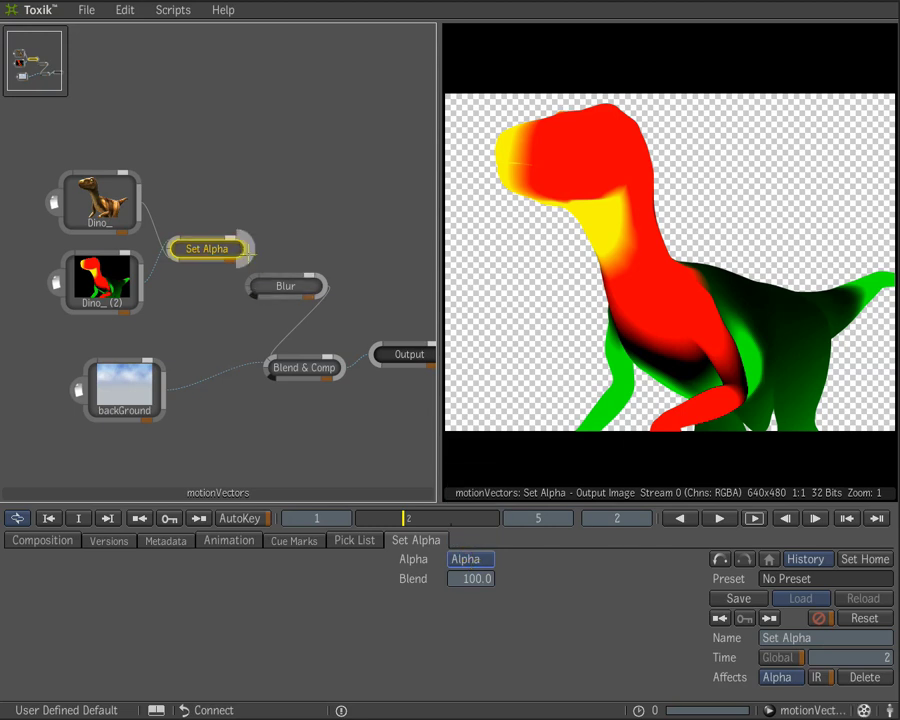
Step: Connect Set Alpha to Blur's Forward Vectors and Dino_ to its Input Image, and view the Blur and Blend & Comp results
mouse_move(252, 249)
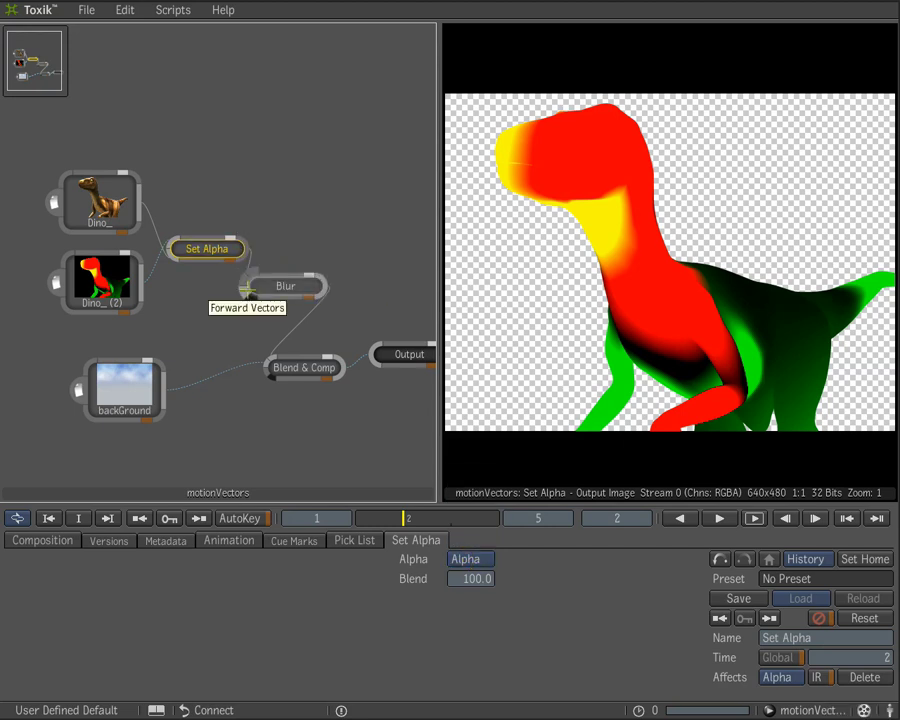
drag(247, 289, 290, 284)
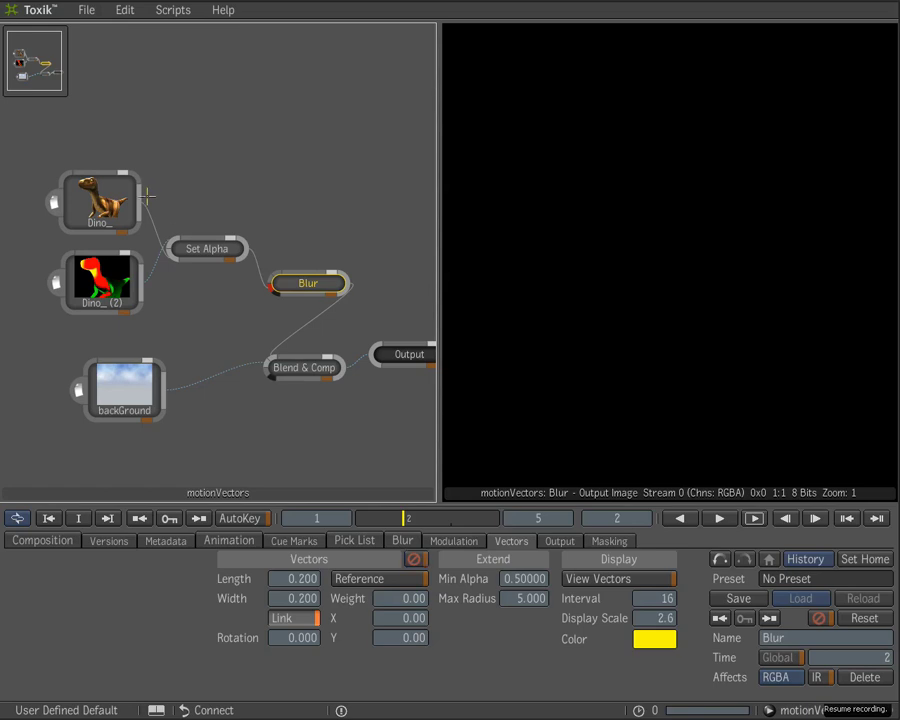
click(132, 195)
drag(205, 192, 276, 268)
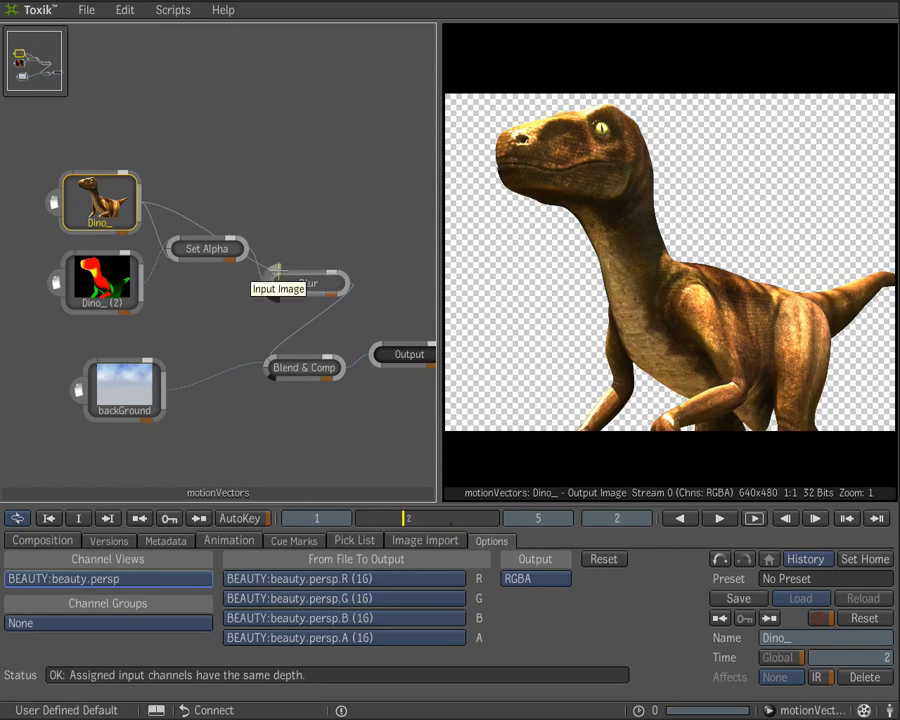
click(308, 283)
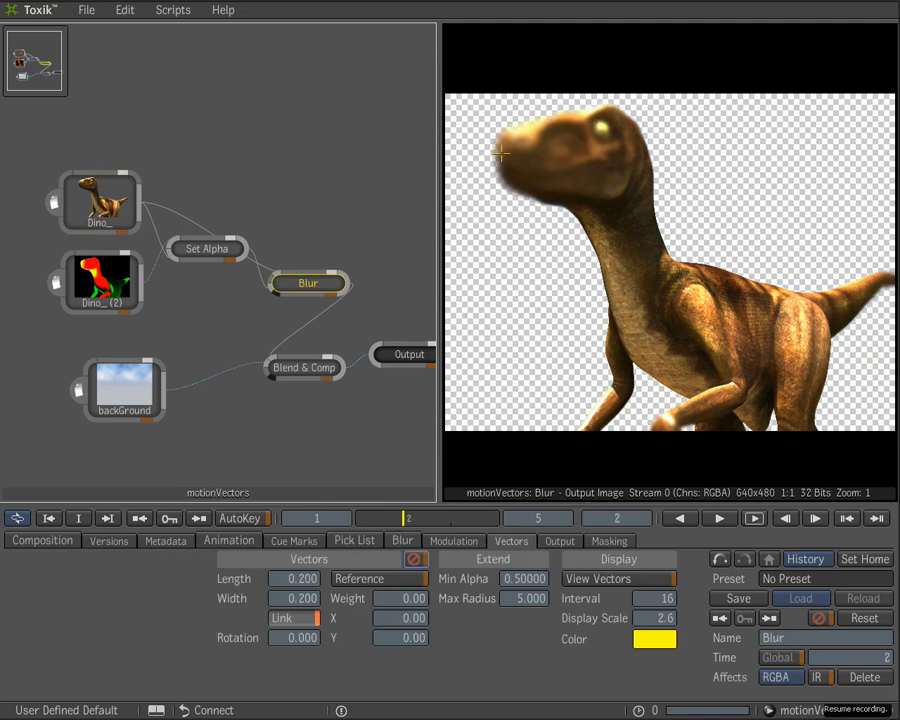
click(319, 367)
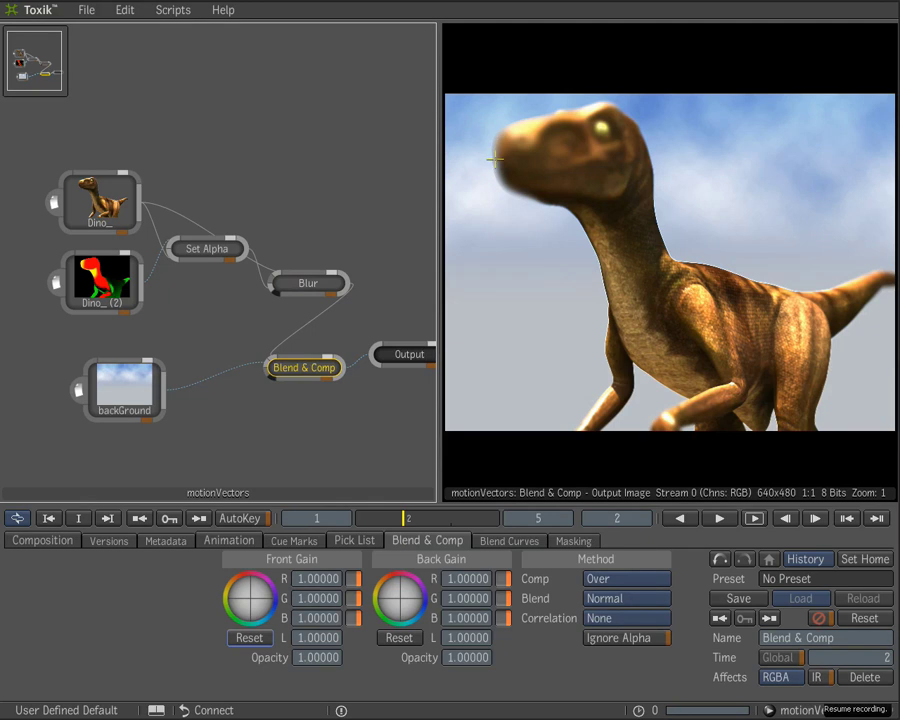
Step: Try an Extend Max Radius of 10 on the Blur vectors, and raise it to 20
click(303, 283)
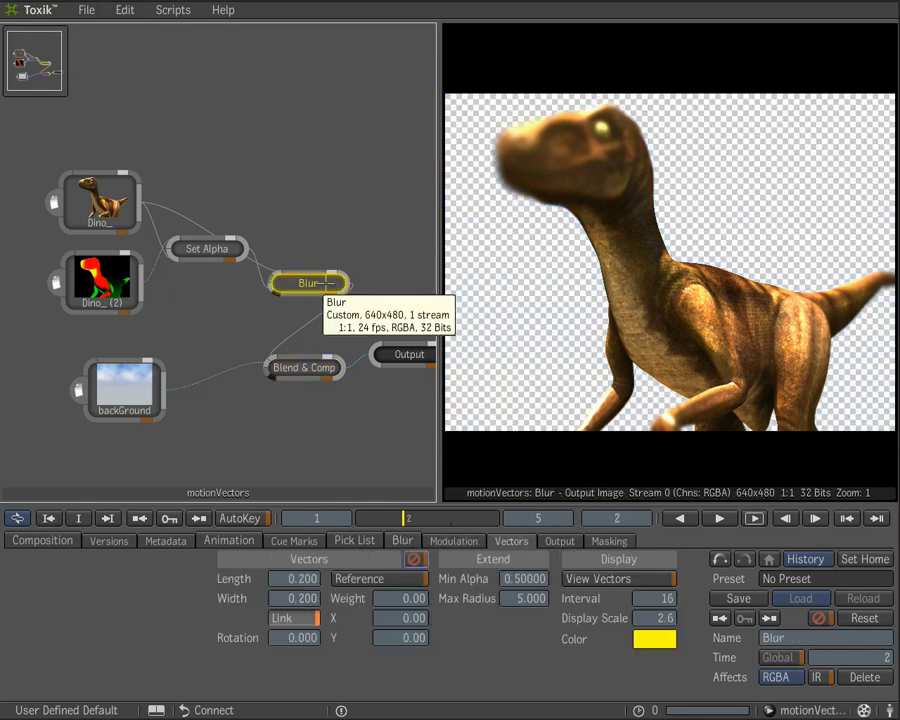
click(512, 598)
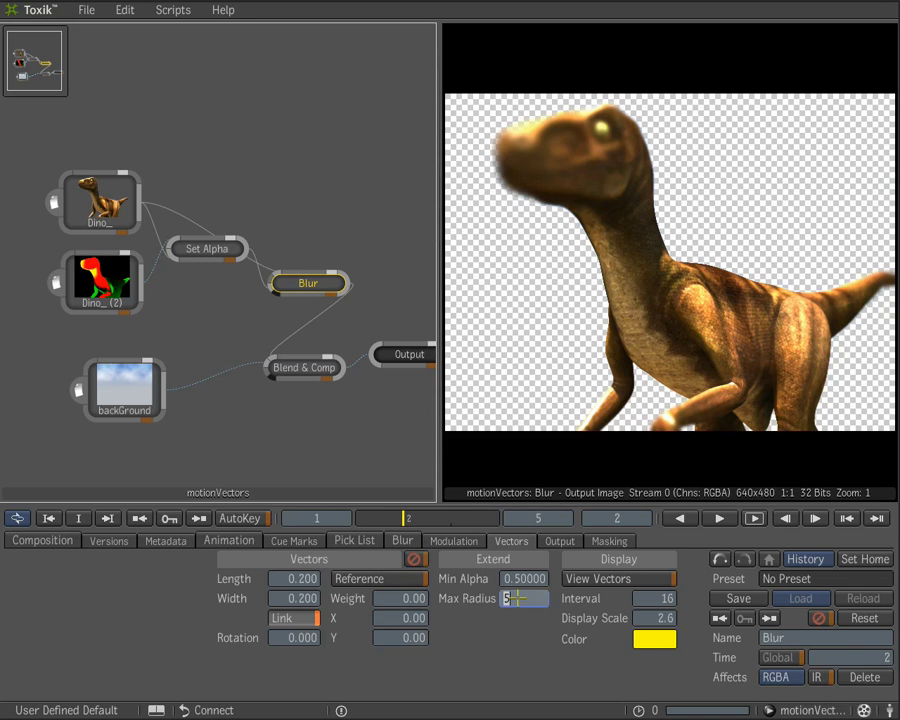
text(10)
key(Return)
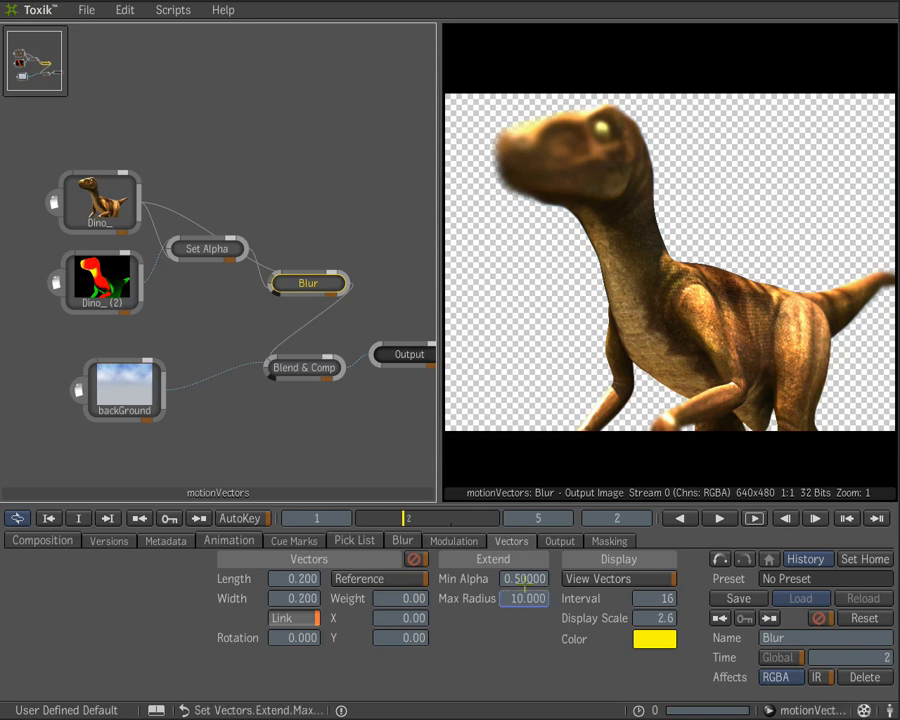
click(517, 598)
text(20)
key(Return)
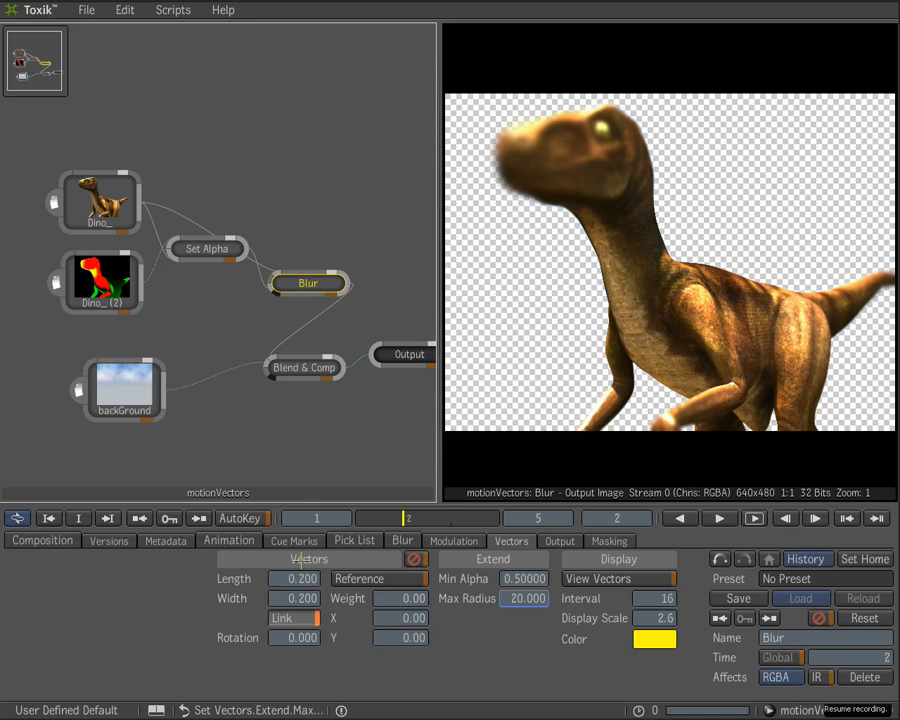
Step: Set the linked Length and Width of the Blur vectors to 0.1 and view the Blend & Comp result
click(297, 597)
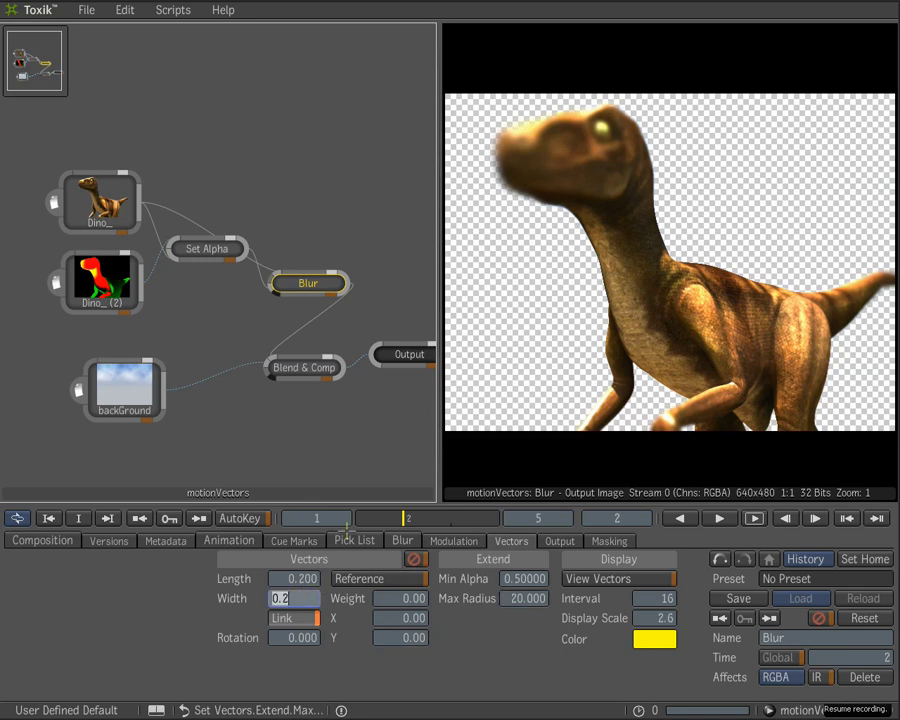
text(0.1)
key(Return)
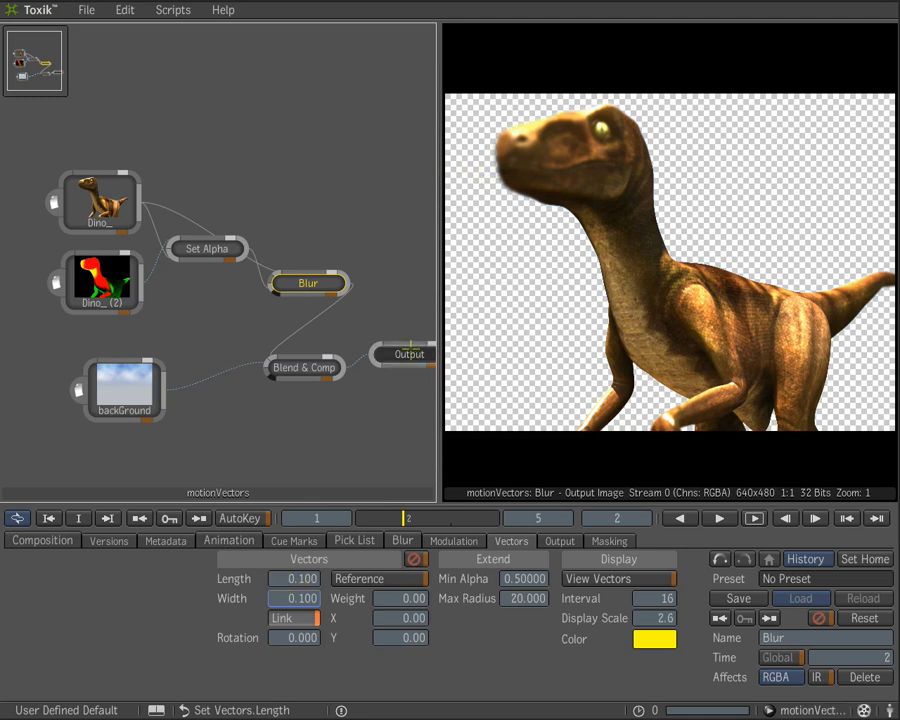
click(305, 366)
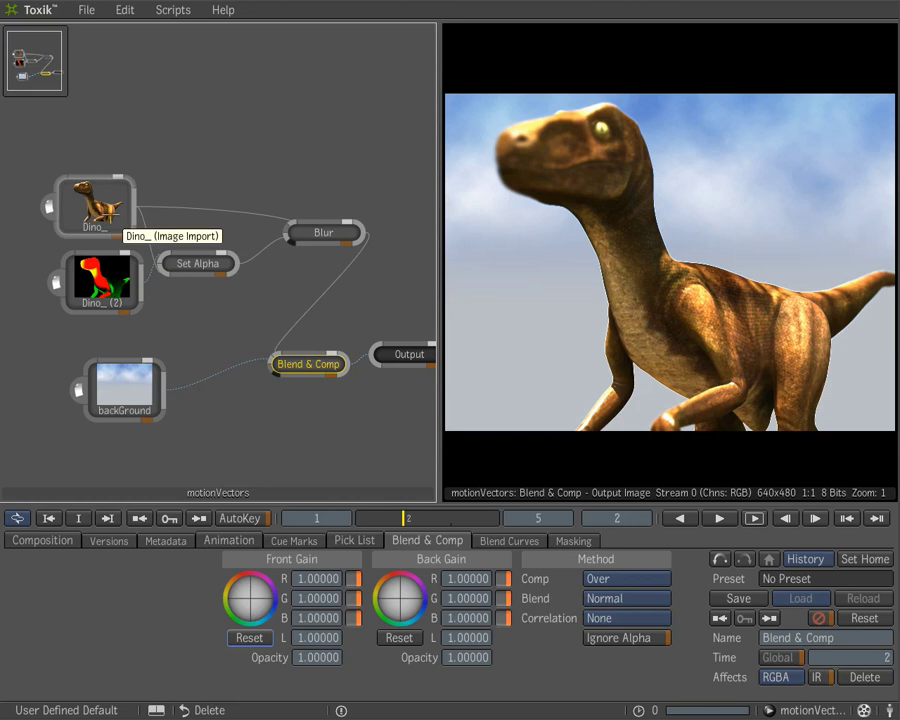
Step: Compare the Dino_ image with the Blend & Comp result, and shift the Dino_ and Dino_ (2) nodes slightly away from Set Alpha
click(116, 222)
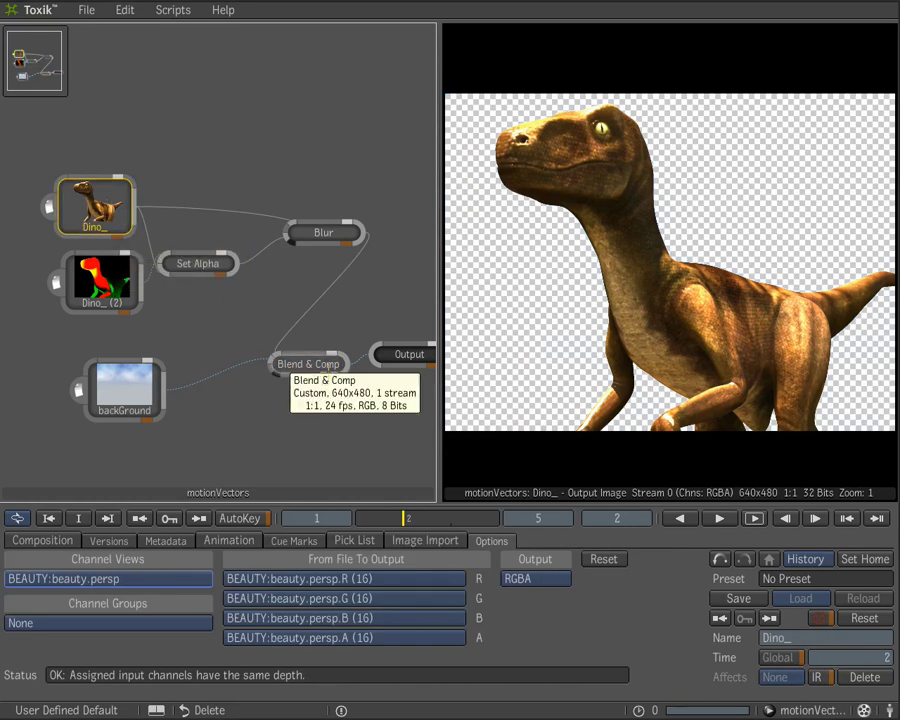
click(290, 362)
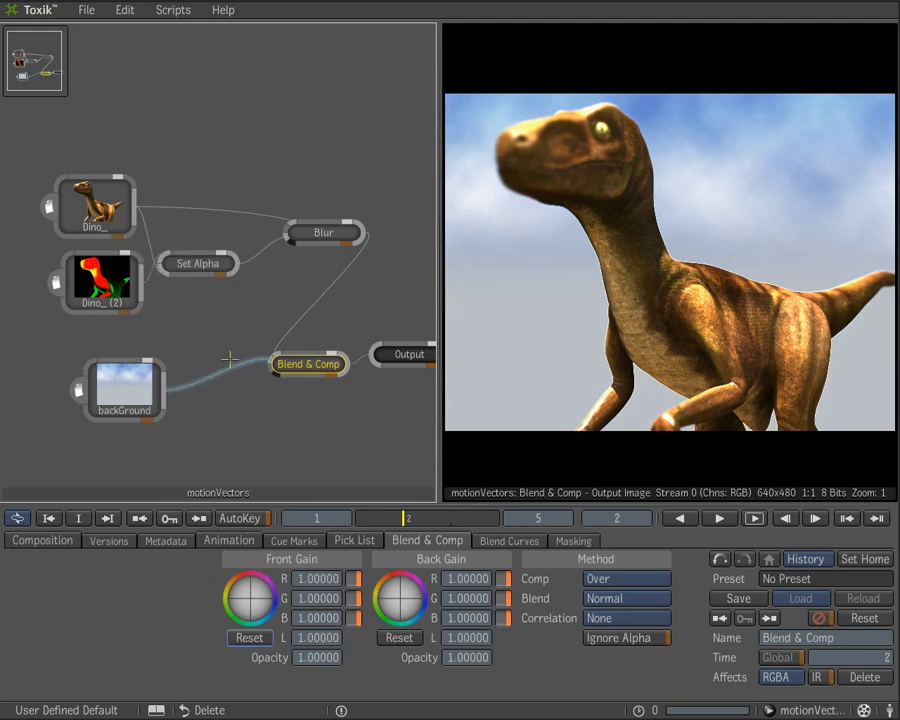
click(90, 278)
click(96, 205)
drag(92, 204, 93, 208)
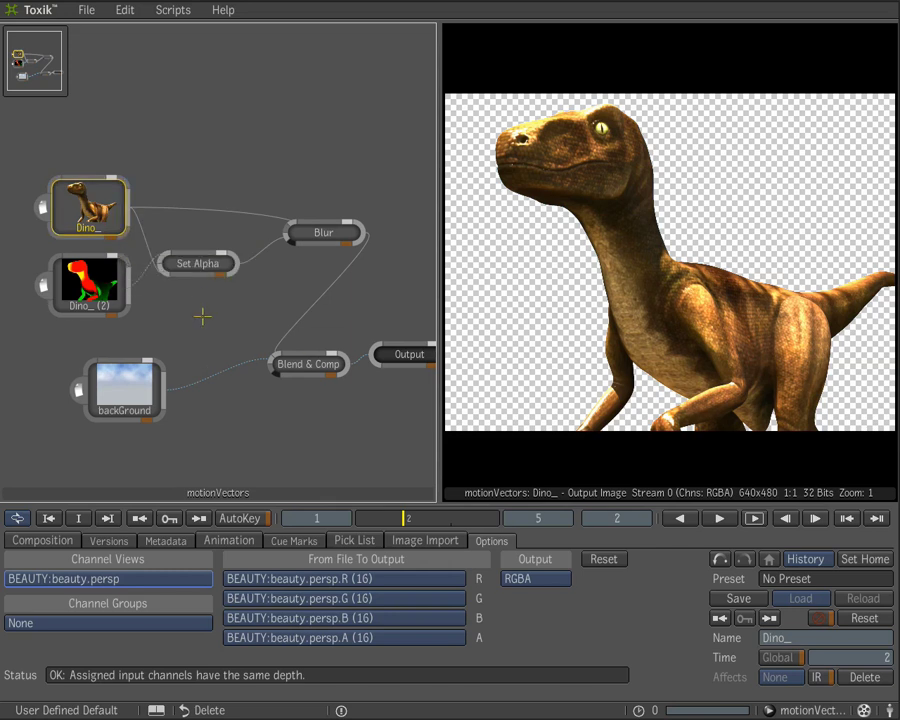
drag(87, 216, 86, 217)
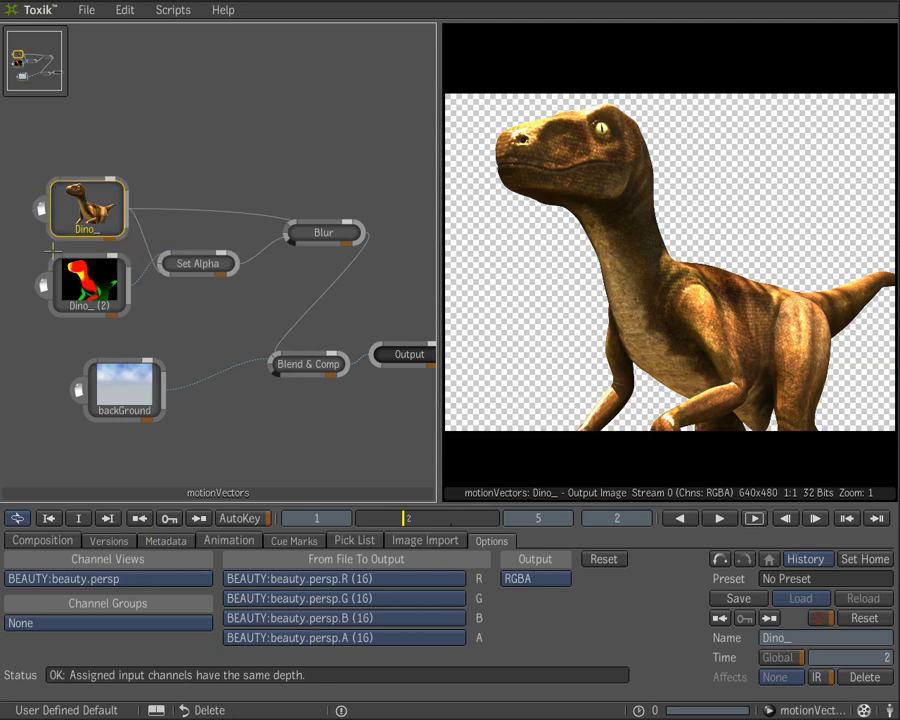
Step: Switch the Dino_ channel view to MV2E:mv2DToxik.persp and back to BEAUTY:beauty.persp
click(105, 577)
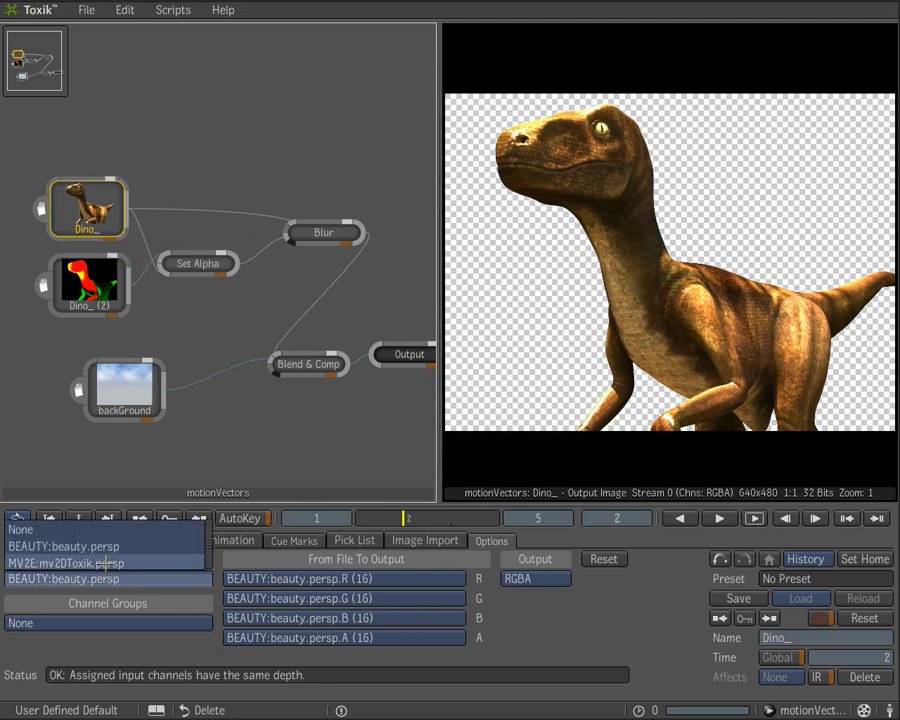
click(105, 563)
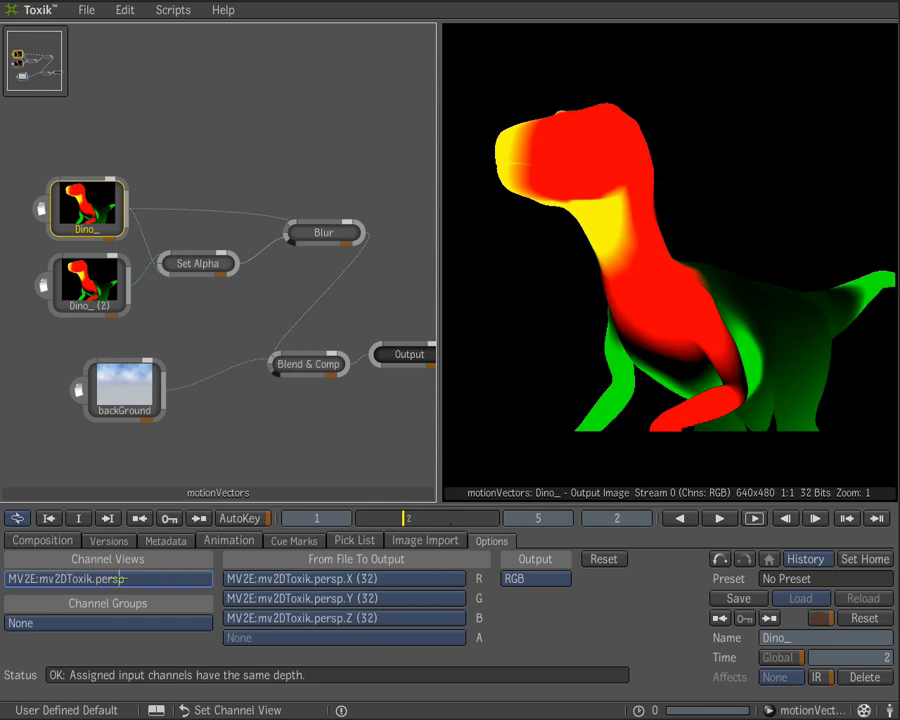
click(100, 578)
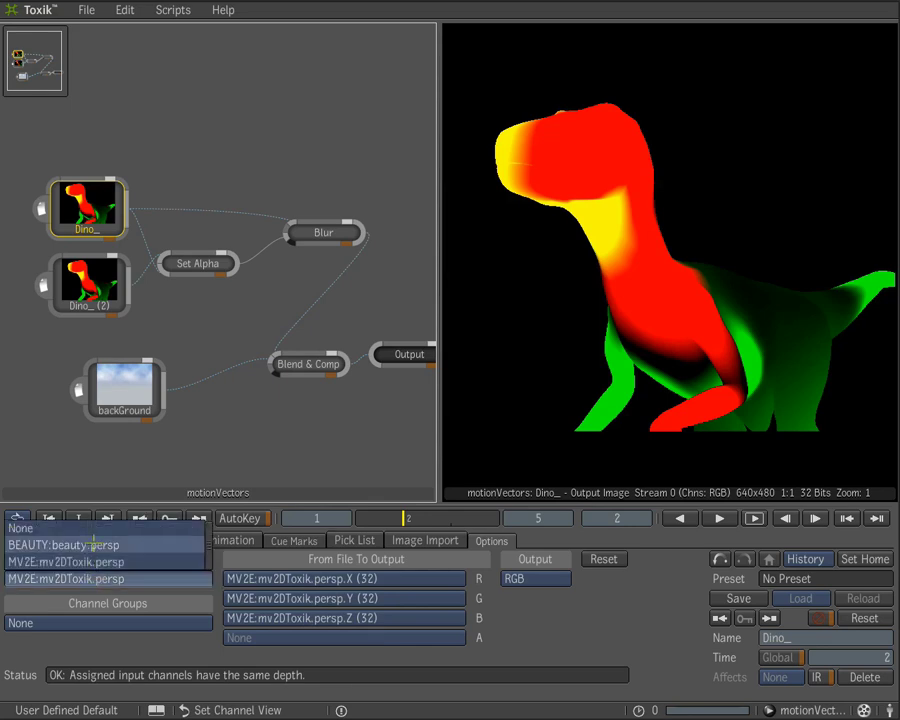
click(92, 545)
Step: Set the Dino_ channel view to None and its channel group to Colors + Alpha, and view Blend & Comp at frame 3
click(100, 578)
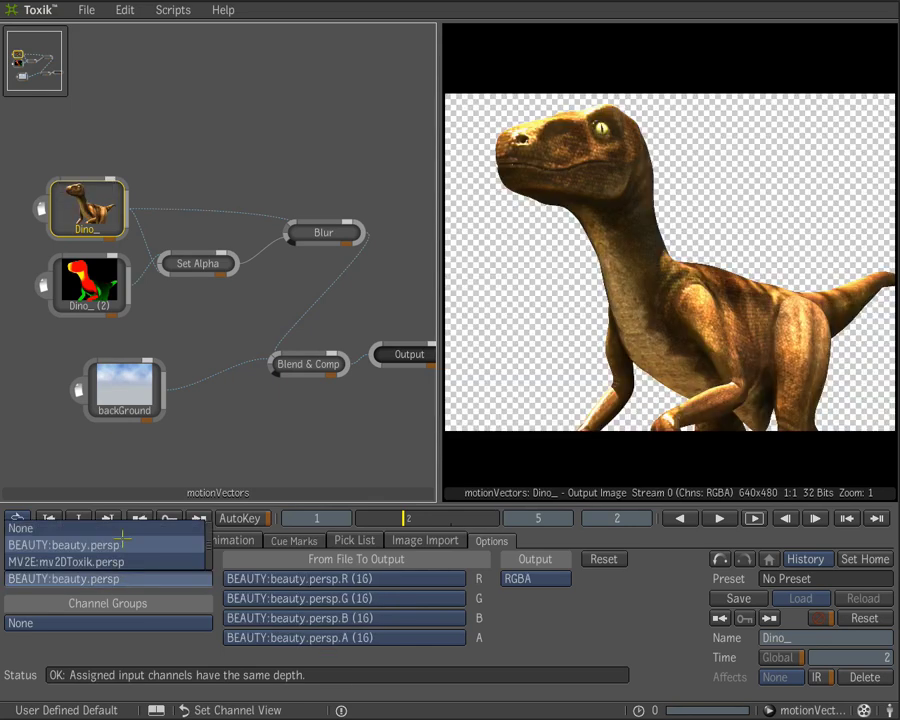
click(150, 527)
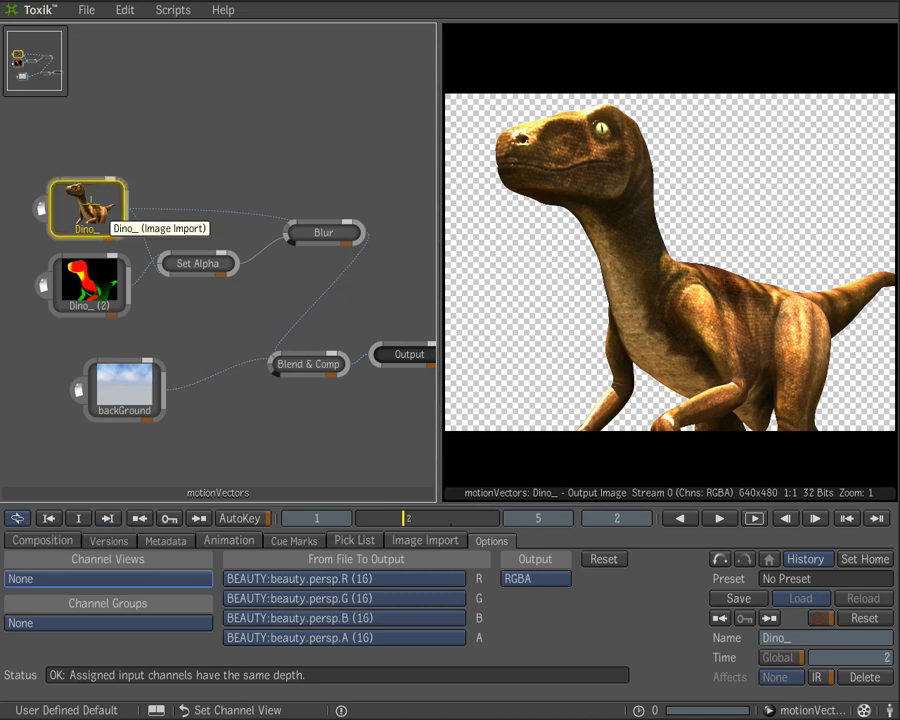
click(86, 624)
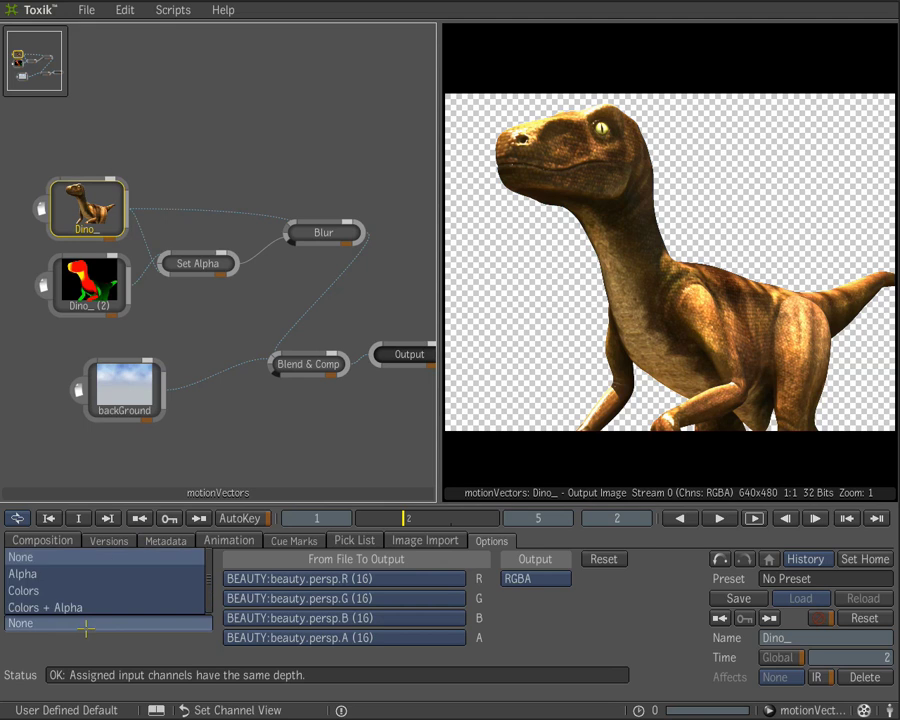
click(84, 605)
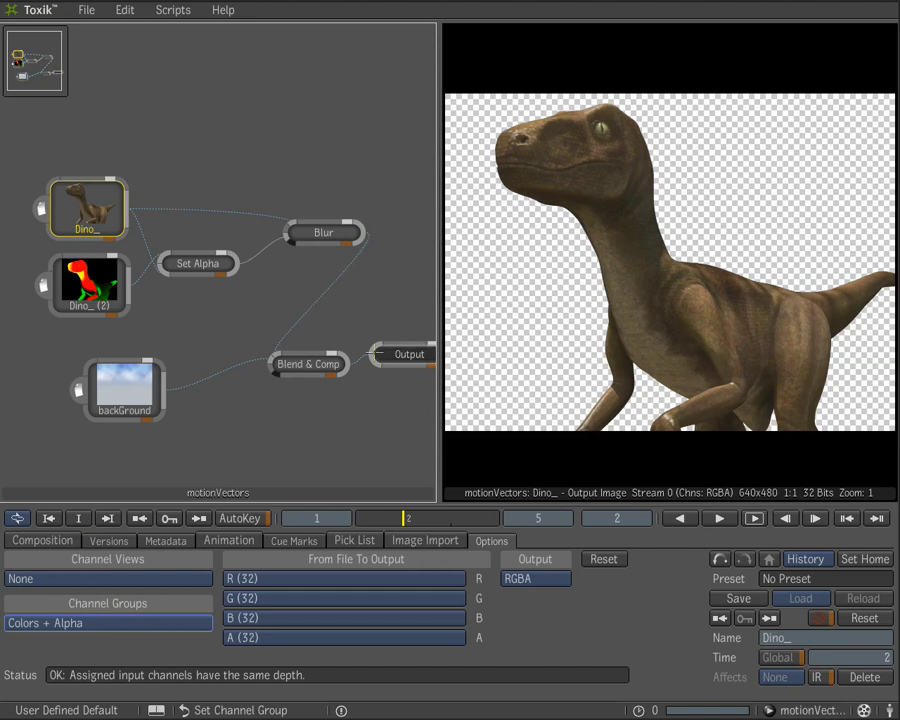
click(308, 364)
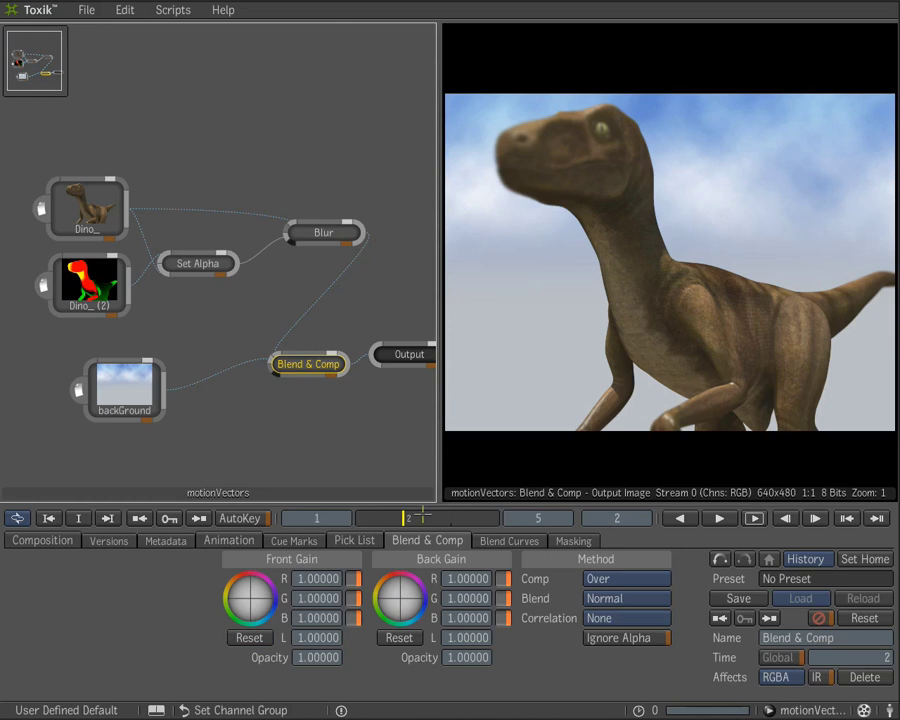
click(453, 517)
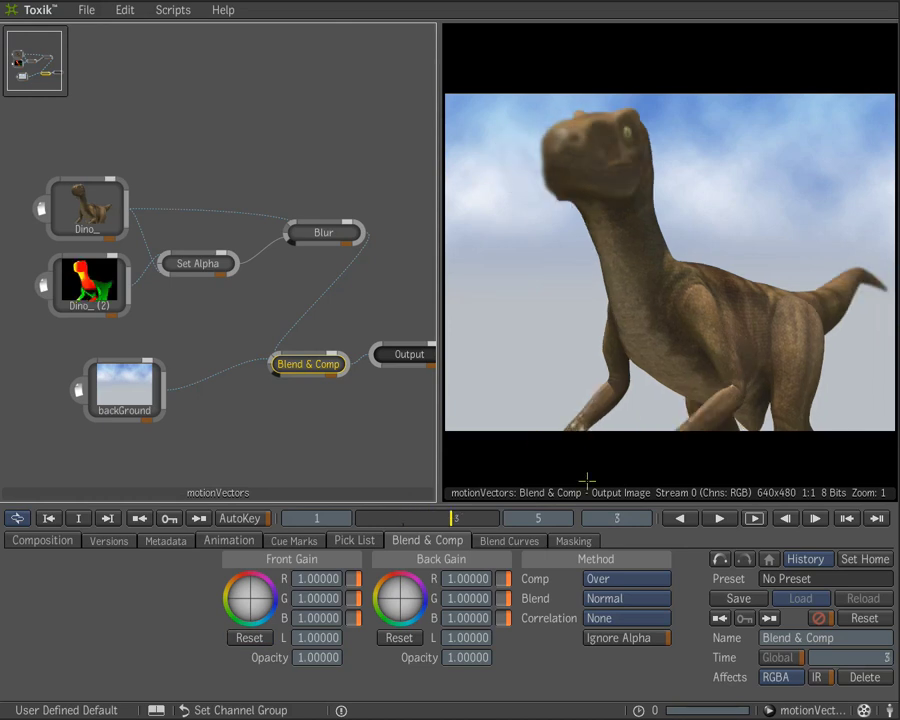